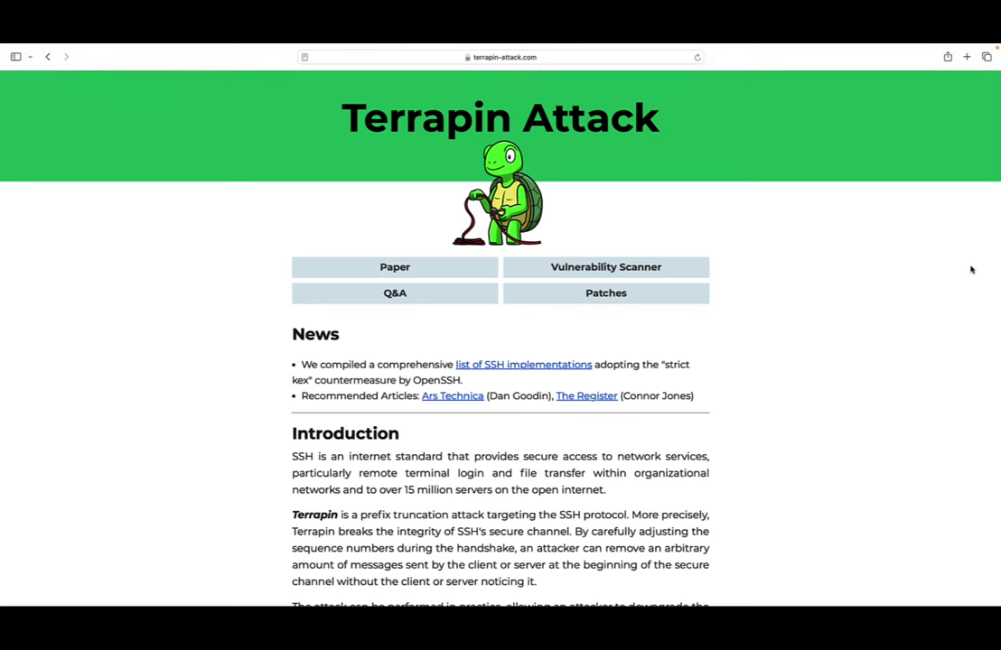
Scroll the Terrapin Attack page past the Introduction to the attack diagram and Full Technical Paper.
scroll(971, 269, "down", 2)
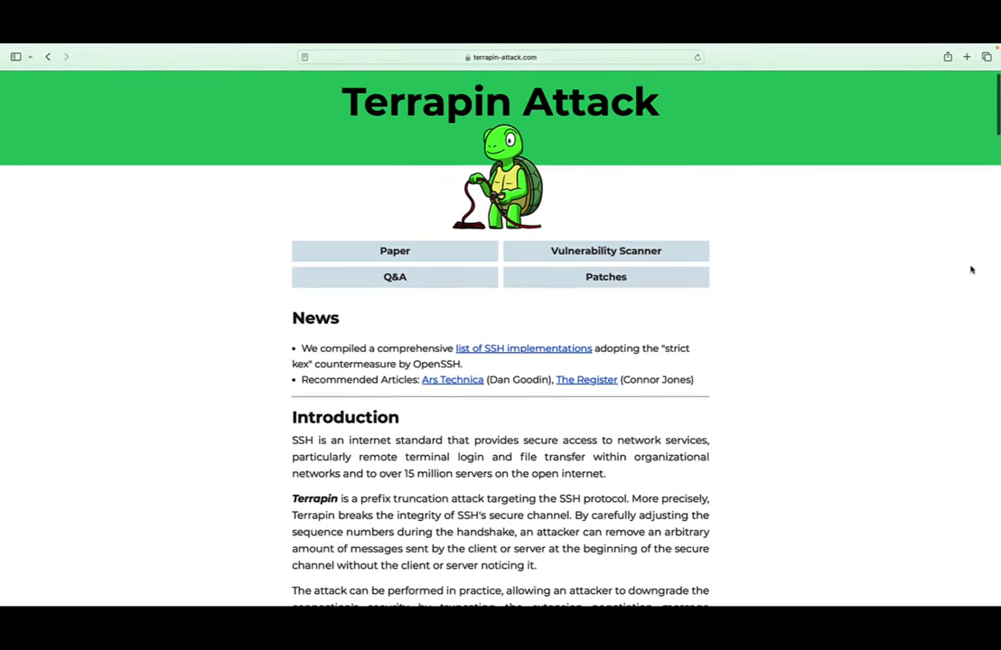
scroll(971, 270, "down", 3)
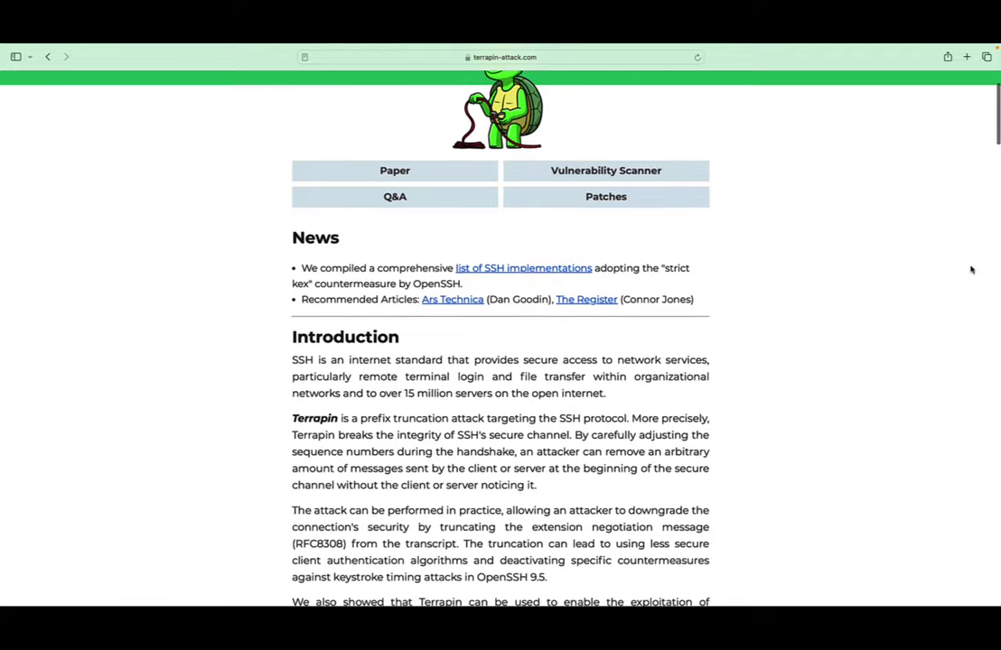
scroll(970, 269, "down", 2)
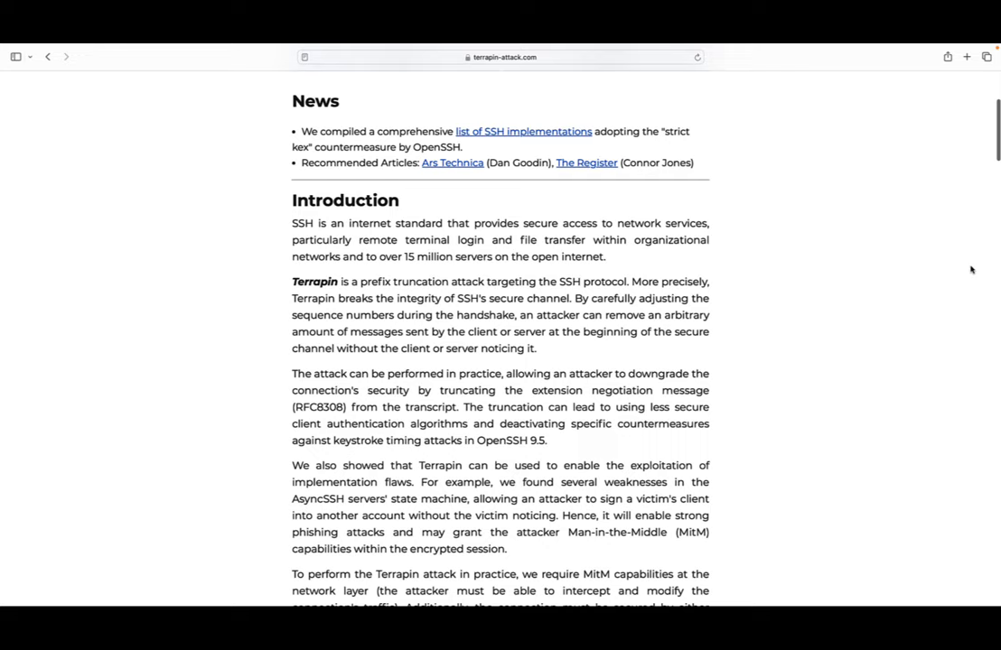
scroll(971, 269, "down", 1)
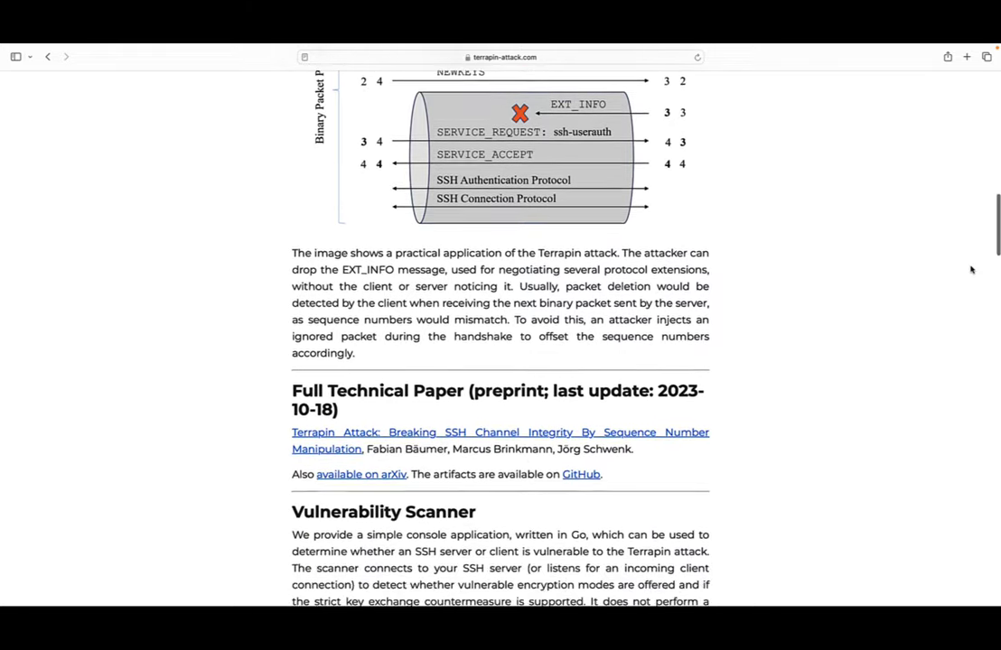
Scroll through the Vulnerability Scanner and FAQ to the answer listing Terrapin's three CVE numbers.
scroll(971, 269, "down", 1)
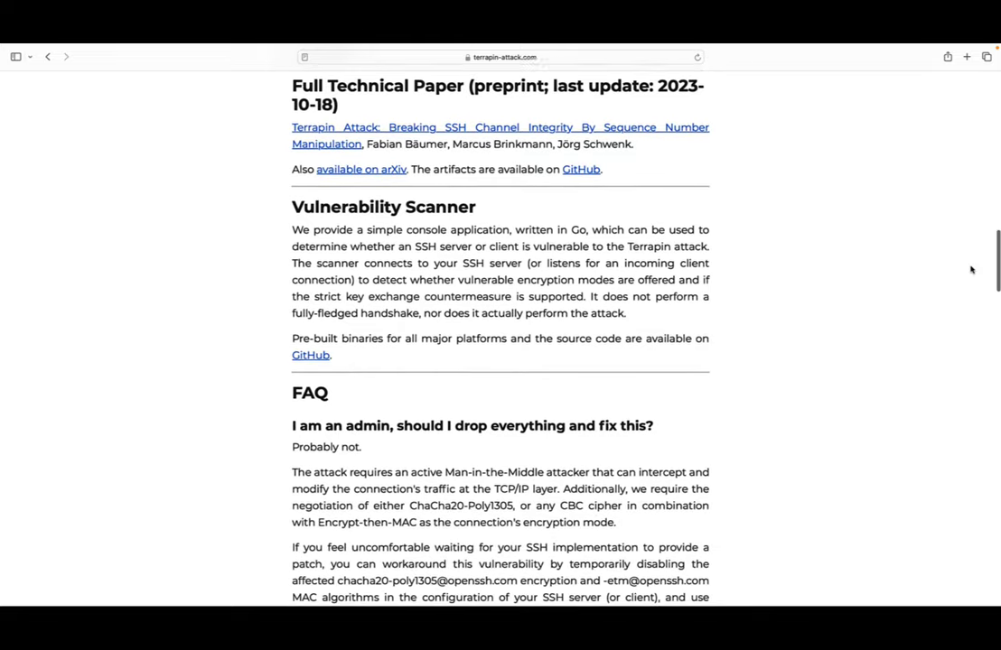
scroll(971, 270, "down", 1)
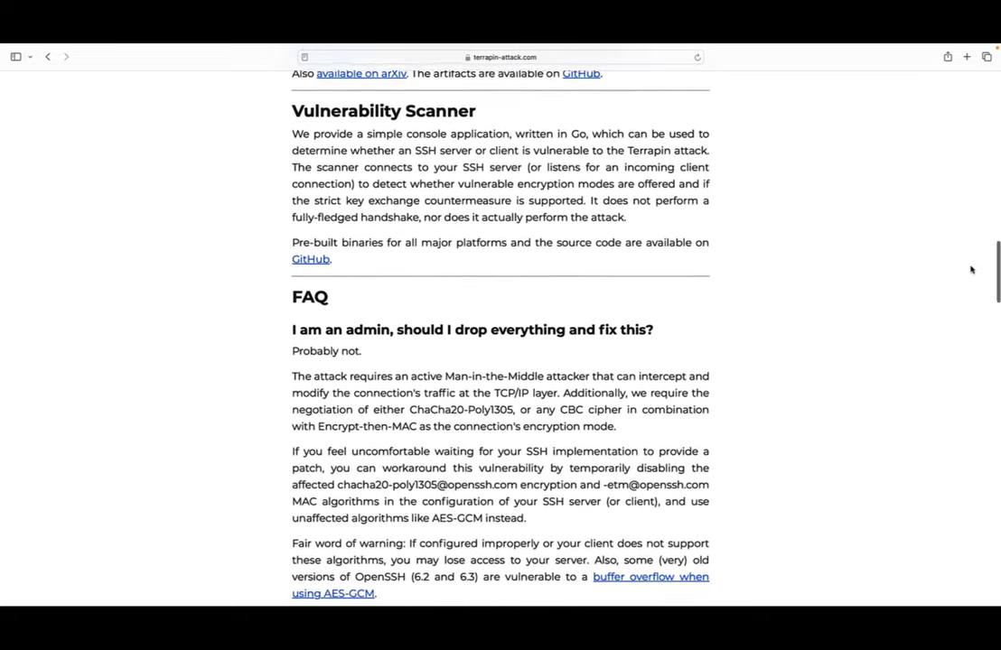
scroll(971, 269, "down", 1)
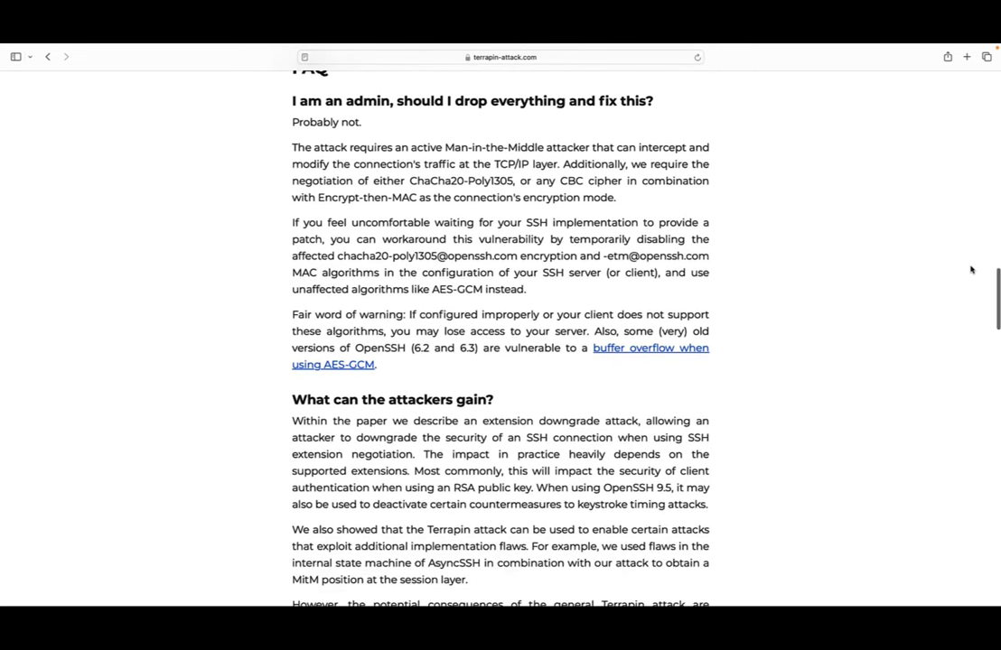
scroll(971, 269, "down", 1)
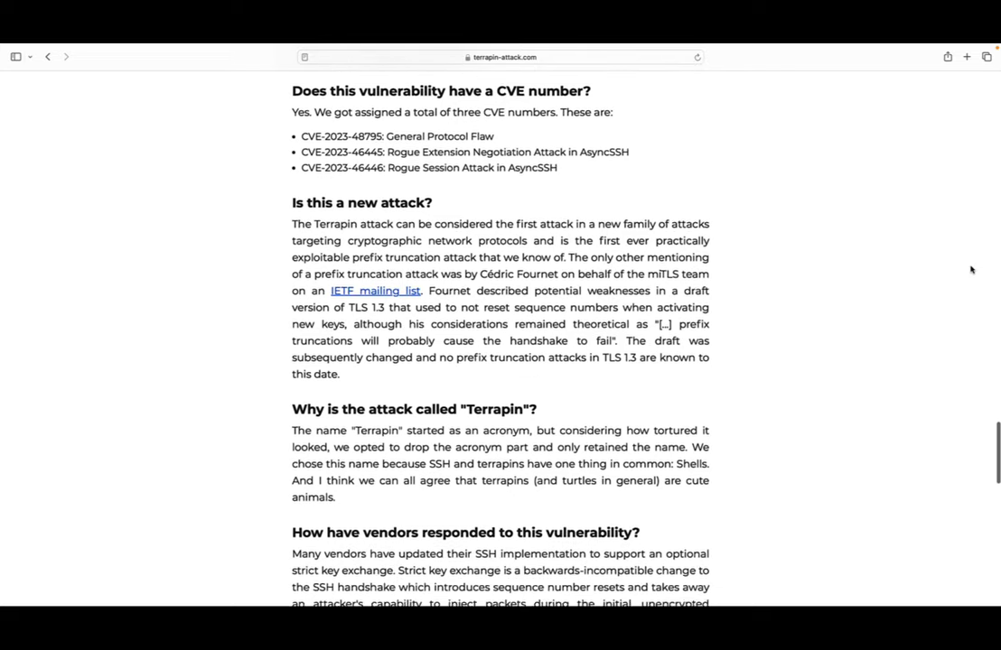
Scroll down to the Responsible Disclosure Timeline and footer, then back up to the header.
scroll(971, 270, "down", 1)
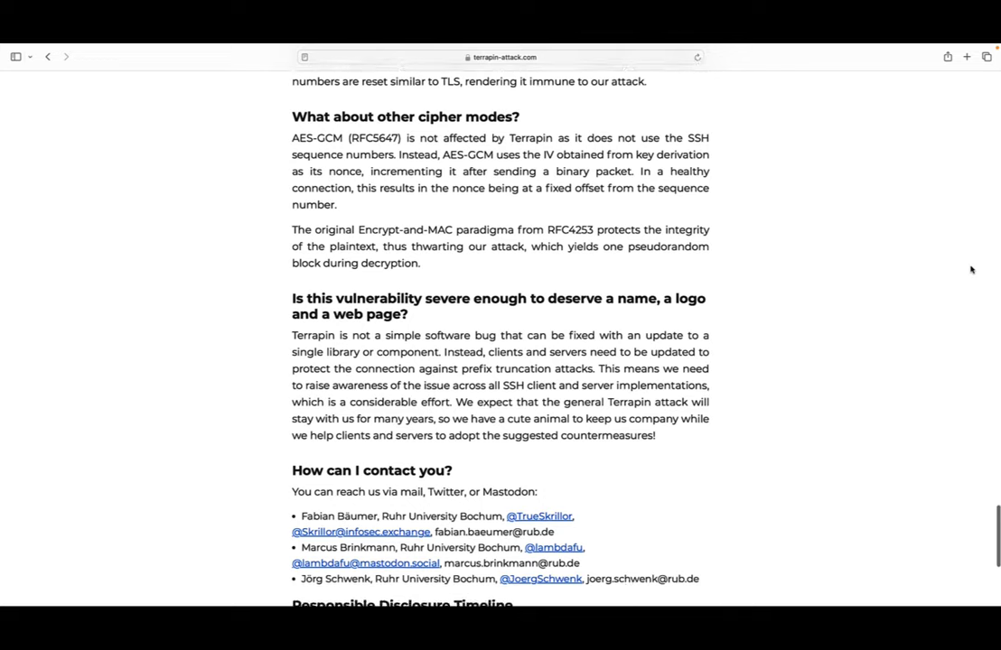
scroll(971, 269, "down", 3)
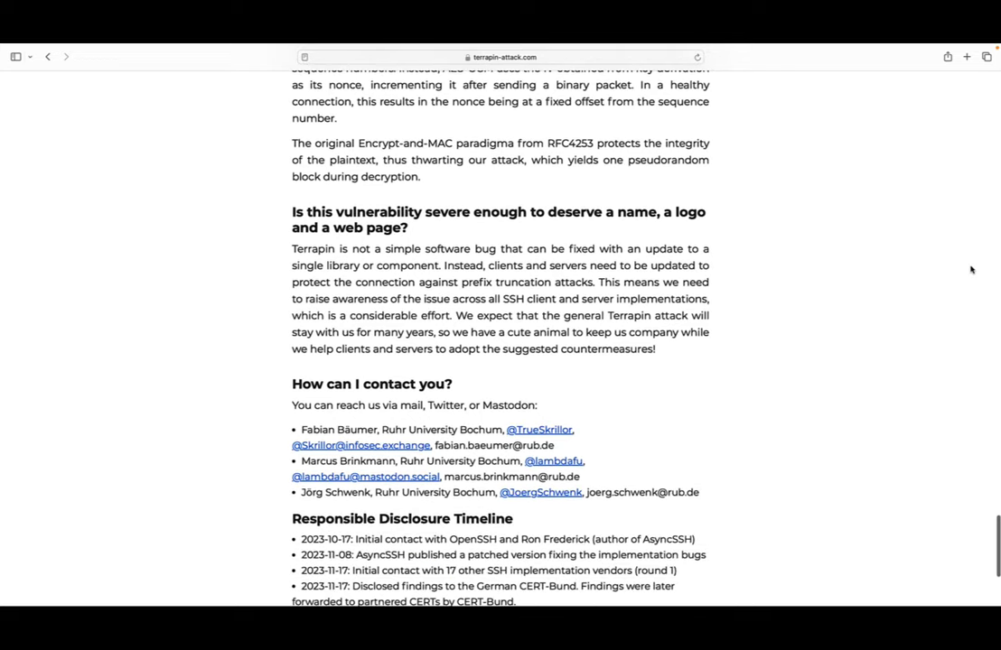
scroll(971, 269, "down", 3)
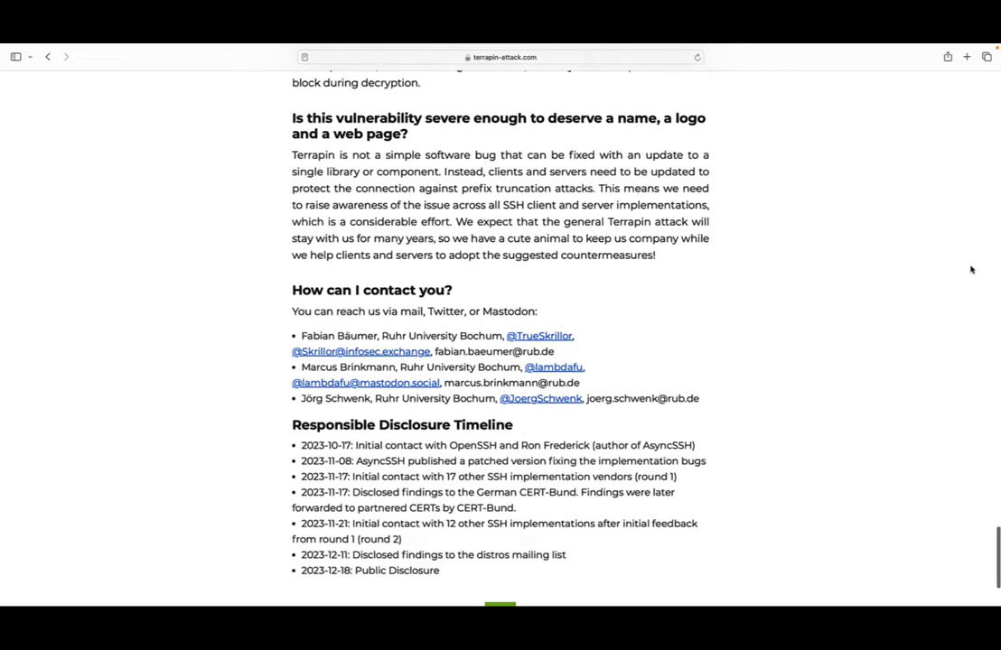
scroll(970, 269, "down", 3)
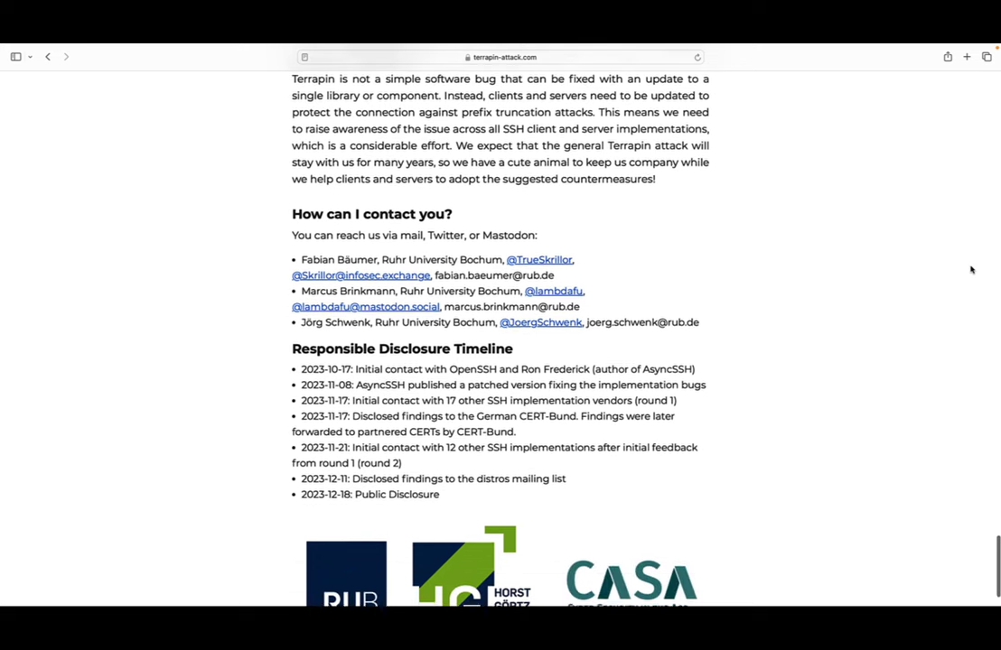
scroll(971, 269, "down", 1)
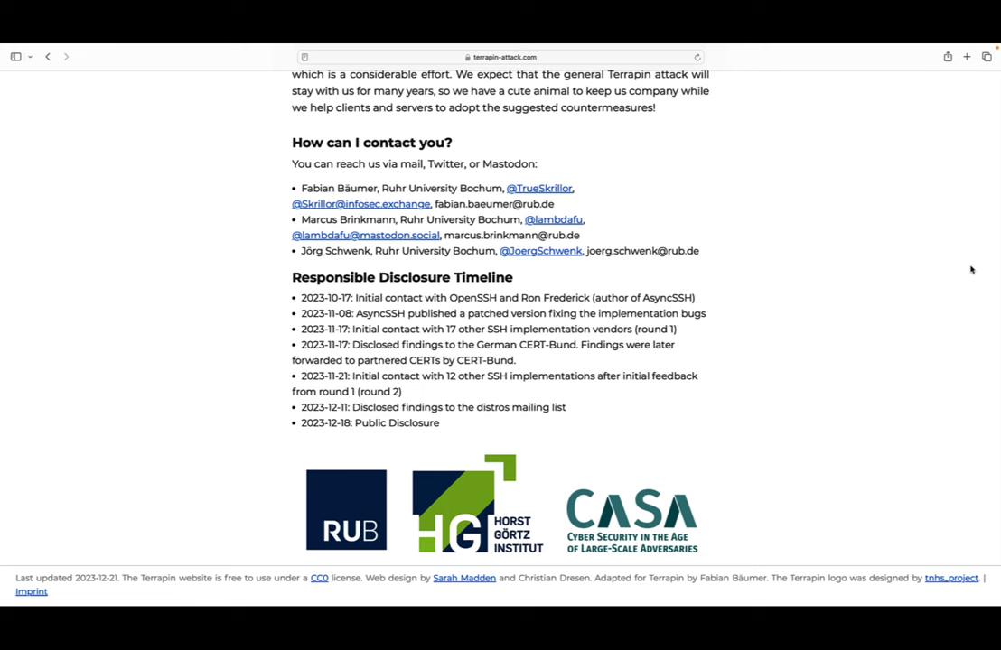
scroll(971, 269, "up", 15)
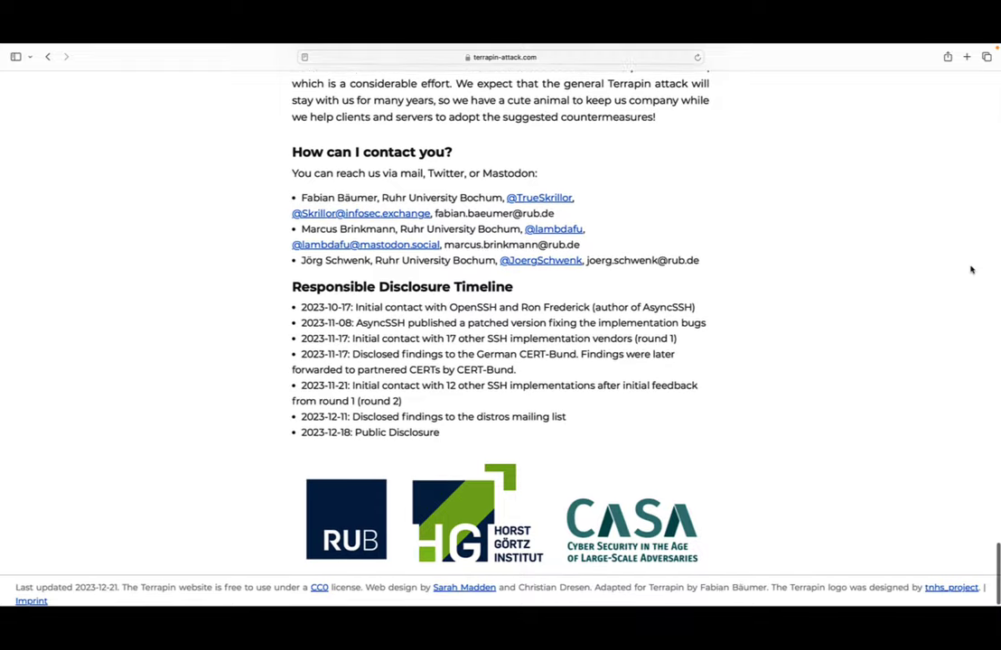
scroll(971, 269, "up", 20)
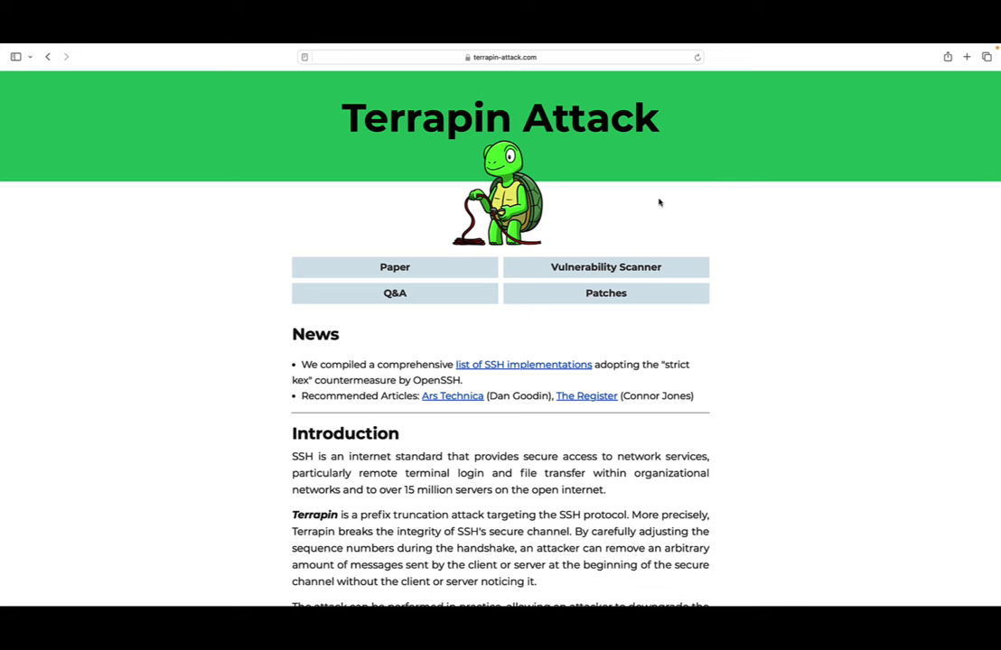
Follow the Vulnerability Scanner section's GitHub link to the Terrapin-Scanner v1.1.0 release assets.
left_click(645, 272)
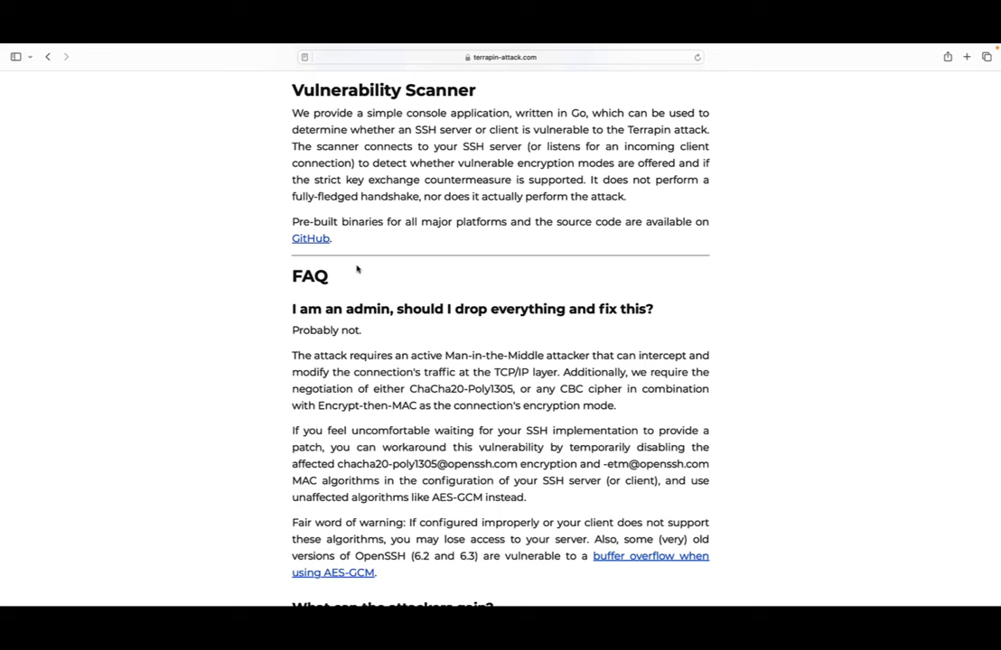
left_click(326, 242)
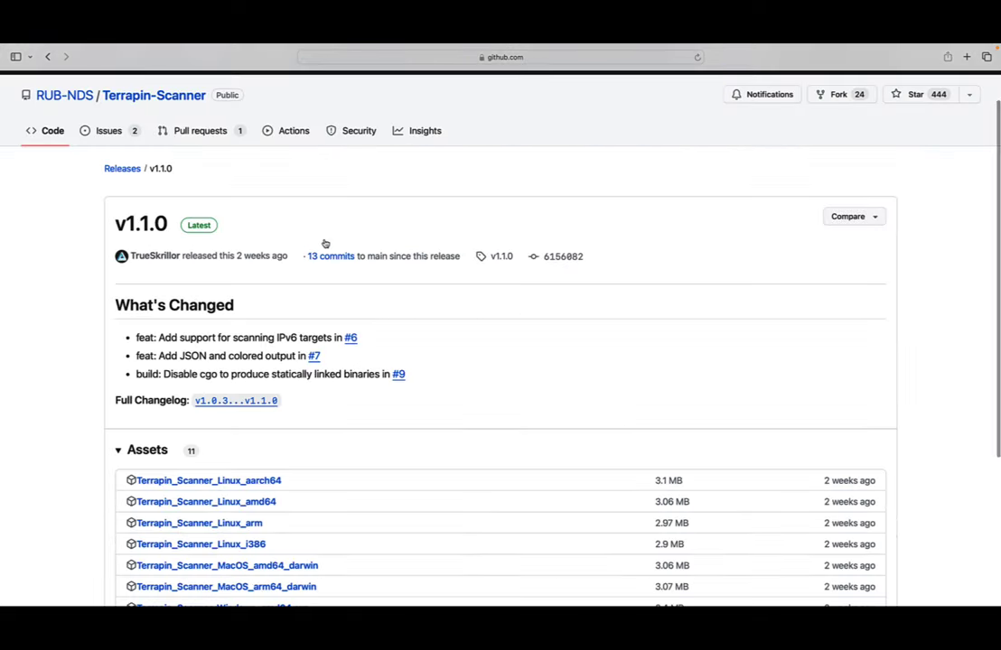
scroll(326, 244, "down", 2)
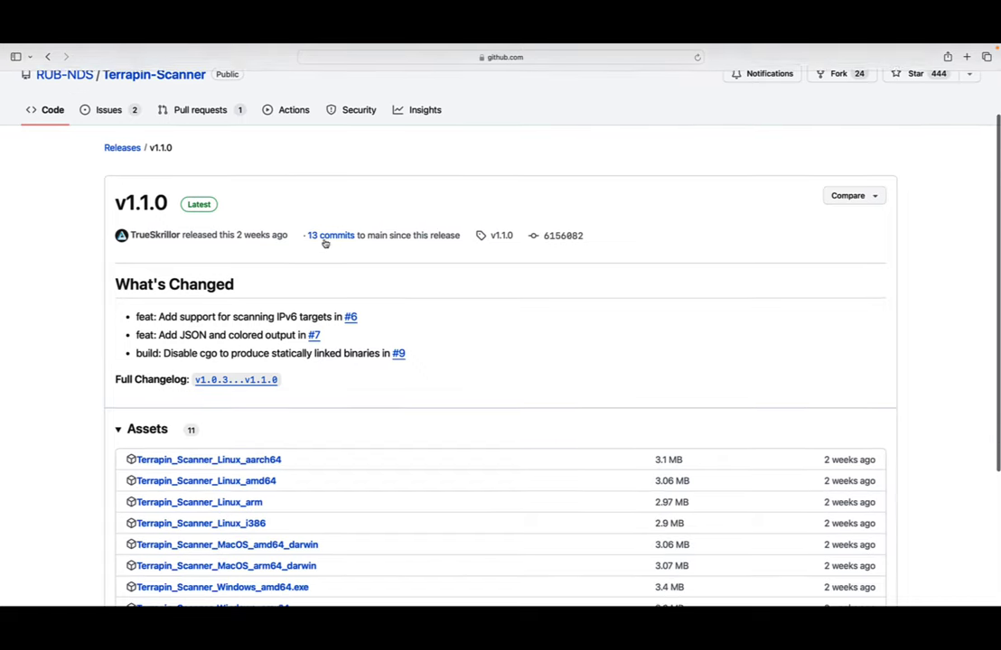
scroll(326, 244, "down", 3)
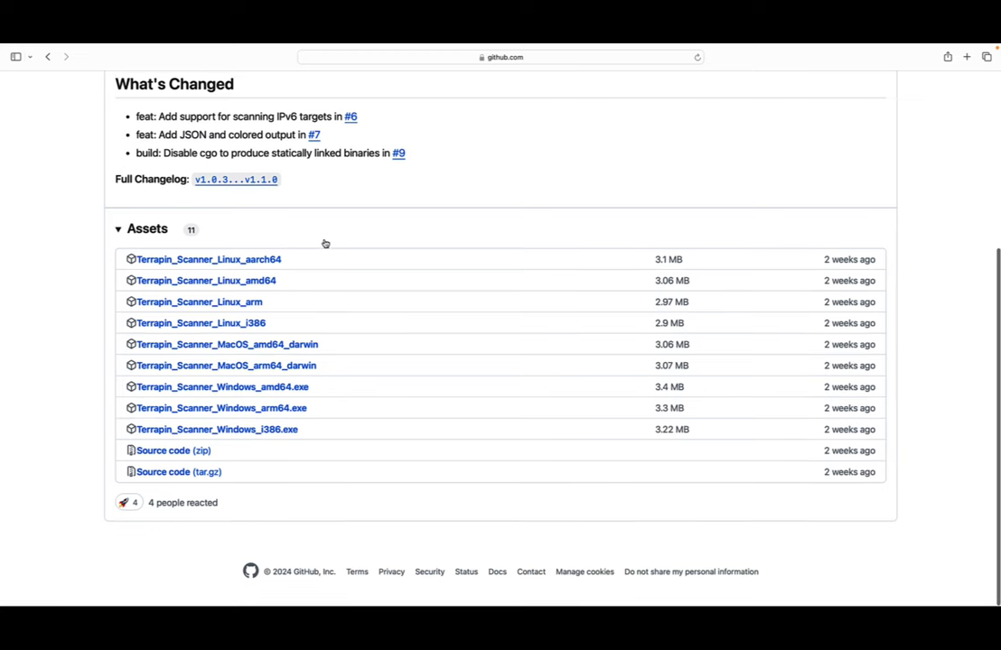
Download Terrapin_Scanner_MacOS_arm64_darwin, allowing downloads from github.com.
left_click(304, 366)
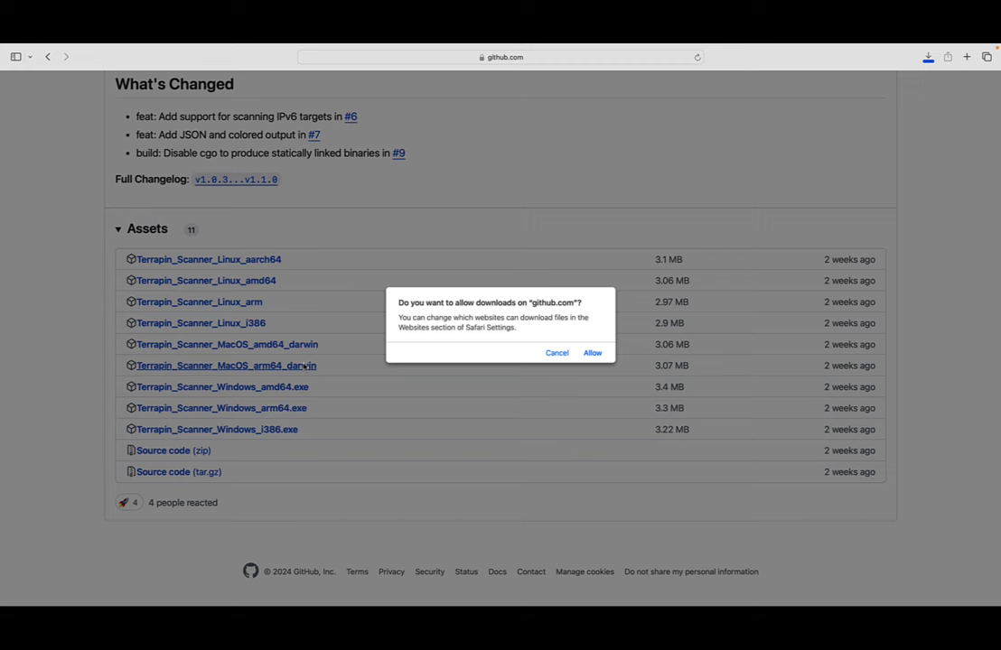
left_click(590, 352)
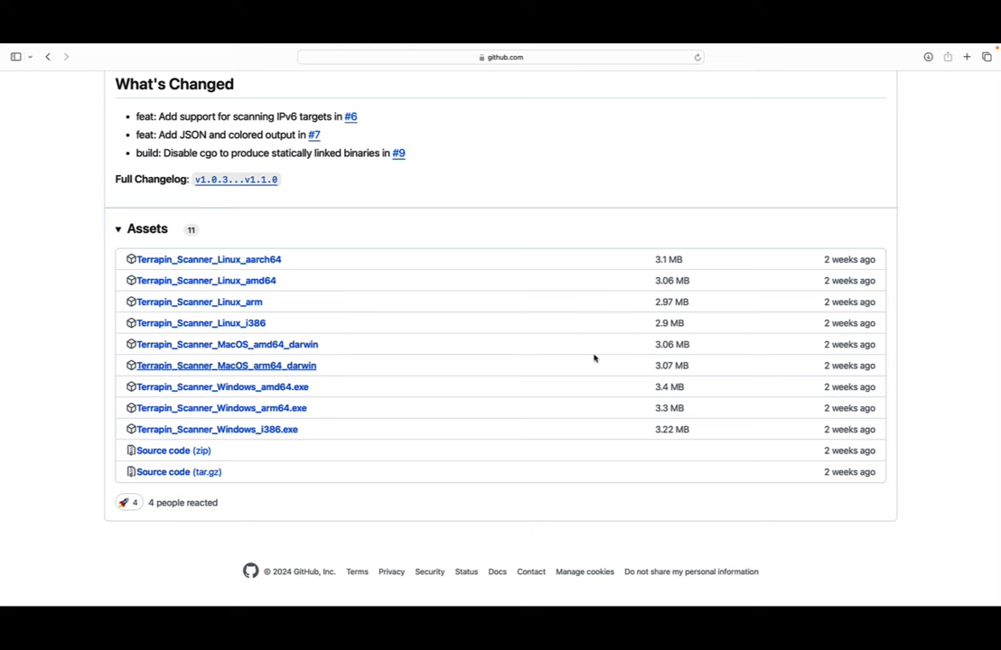
scroll(593, 359, "up", 5)
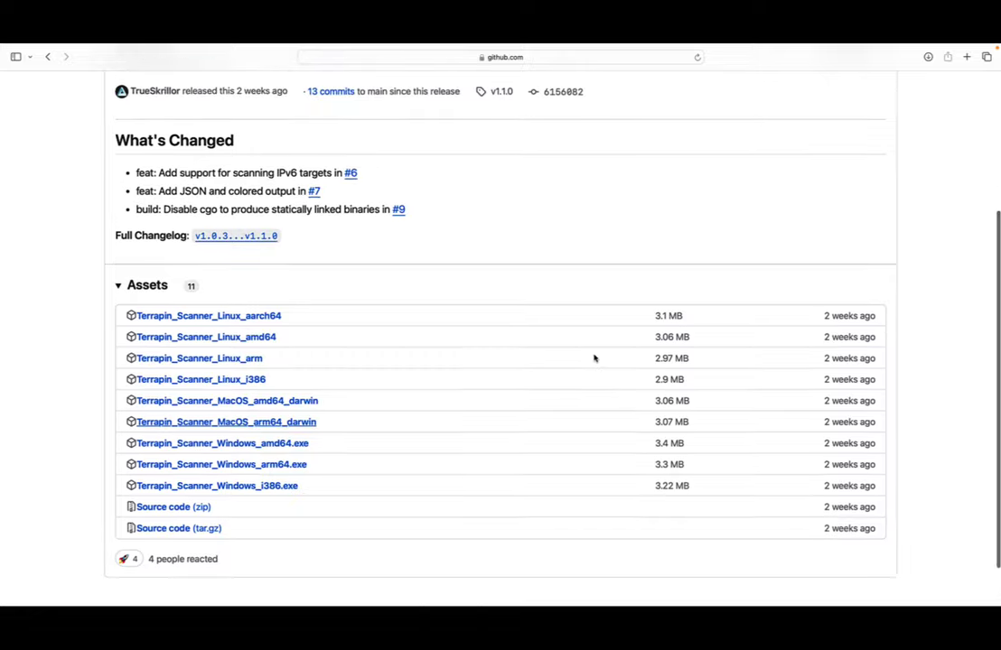
scroll(594, 358, "up", 2)
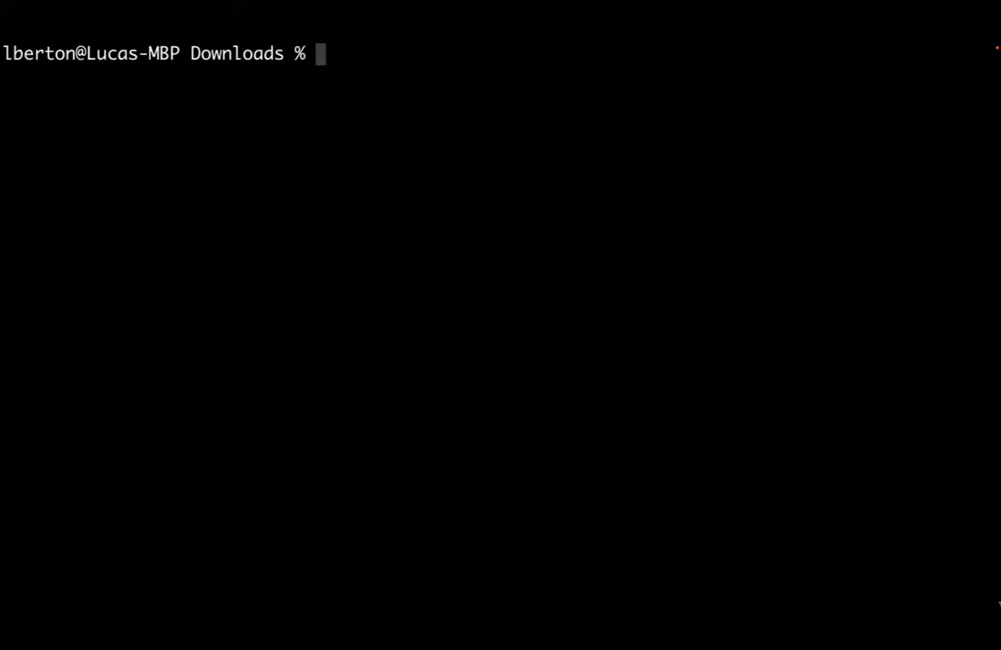
Make Terrapin_Scanner_MacOS_arm64_darwin executable with chmod +x.
type("chmod ")
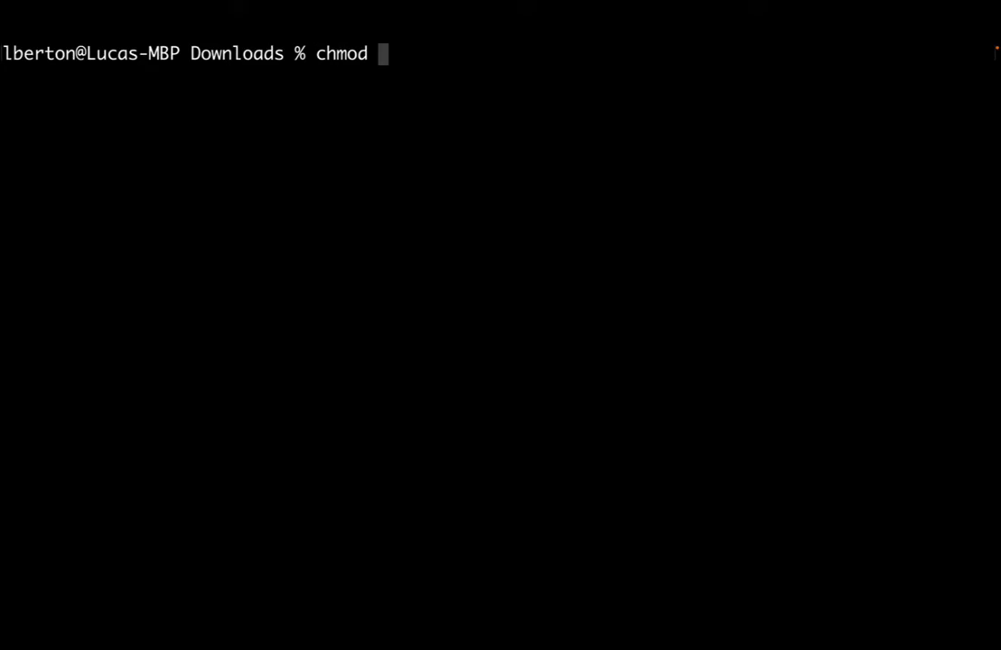
type("+x Ter")
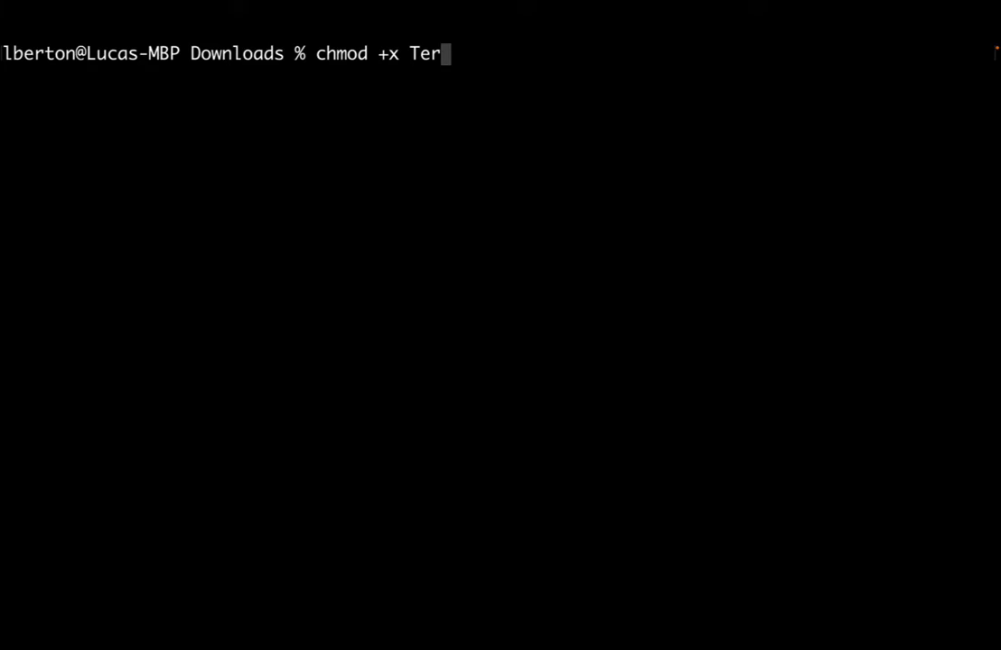
key("Tab")
key("Return")
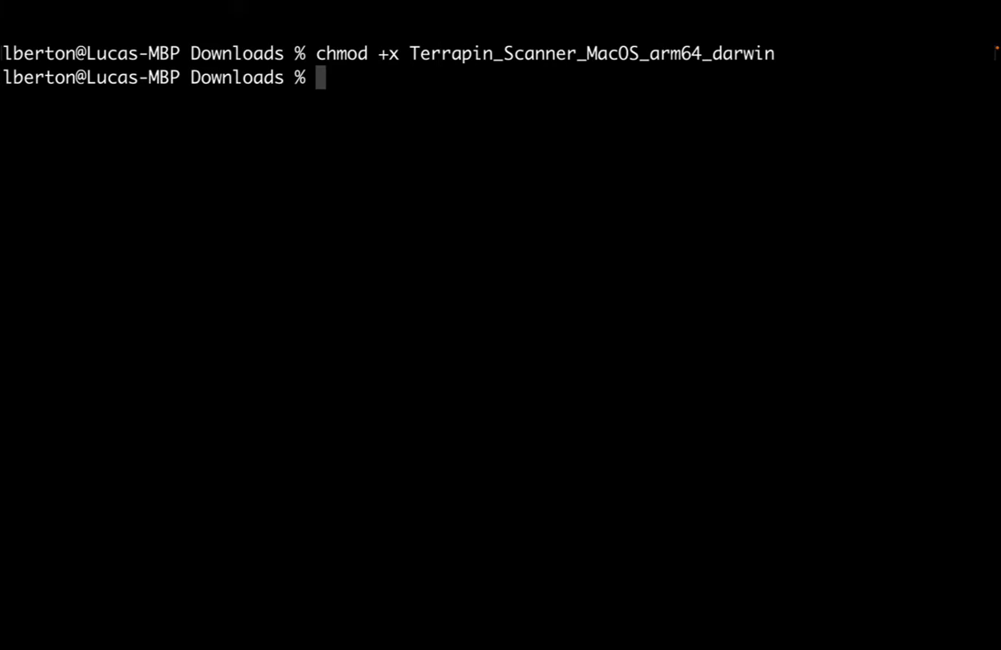
Run ./Terrapin_Scanner_MacOS_arm64_darwin without arguments to print its v1.1.0 usage help.
type("./")
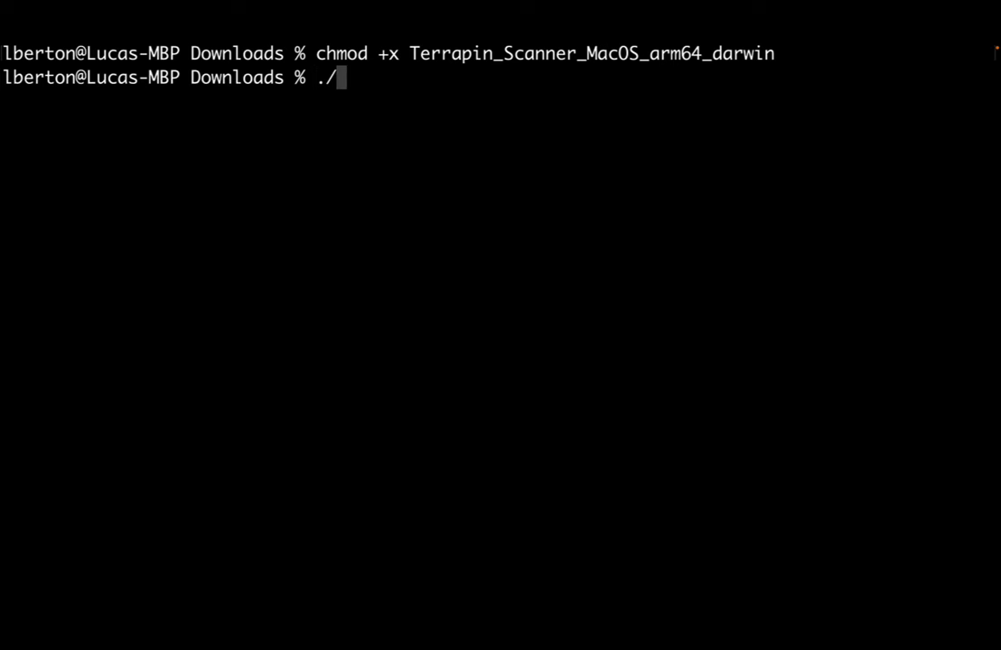
type("Ter")
key("Tab")
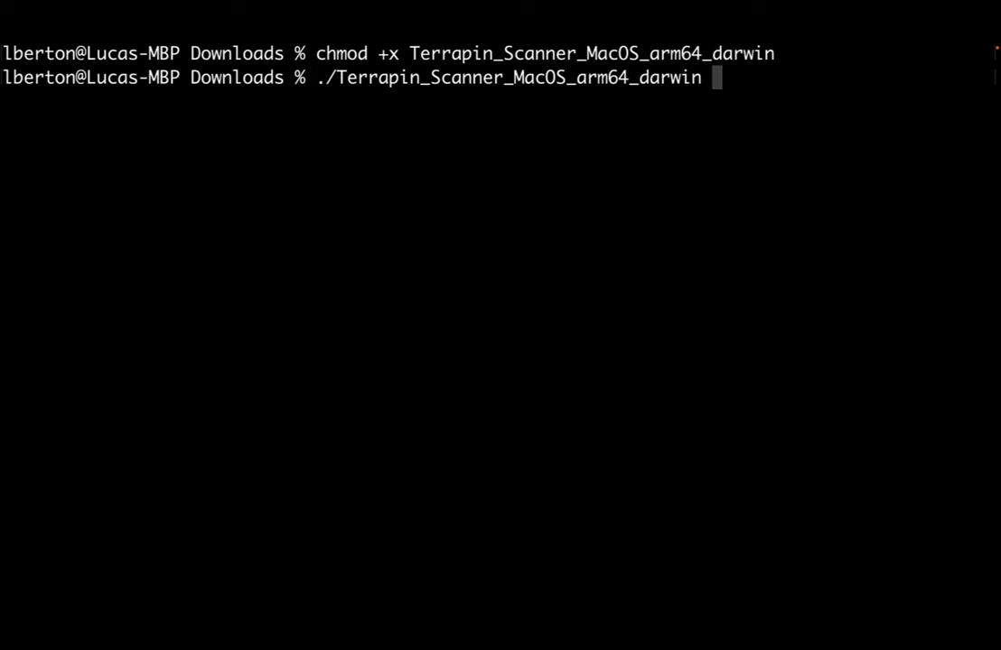
key("Return")
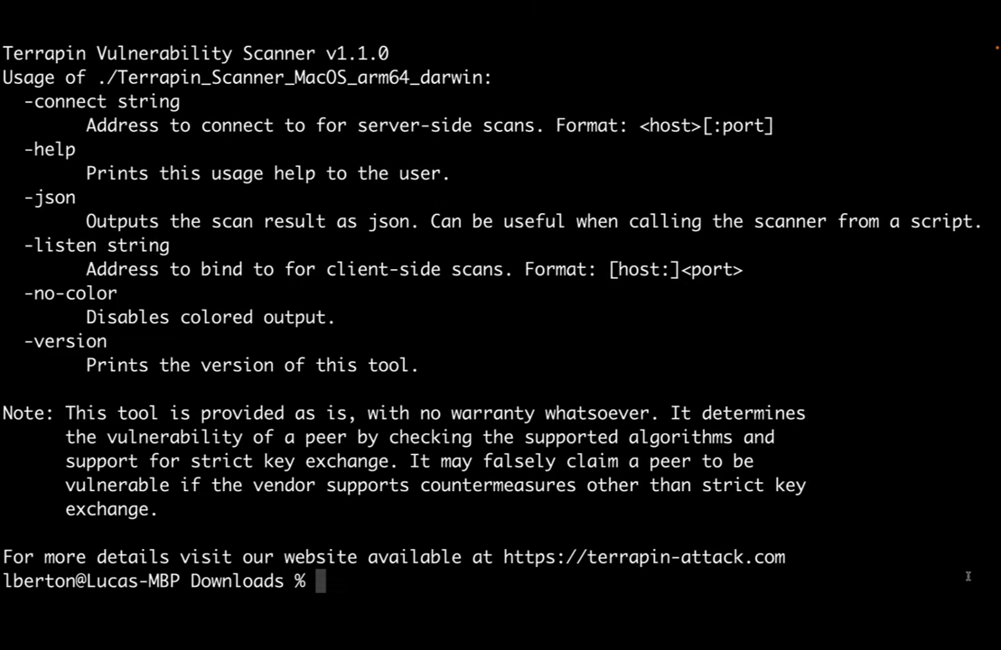
scroll(967, 576, "up", 2)
scroll(967, 576, "down", 1)
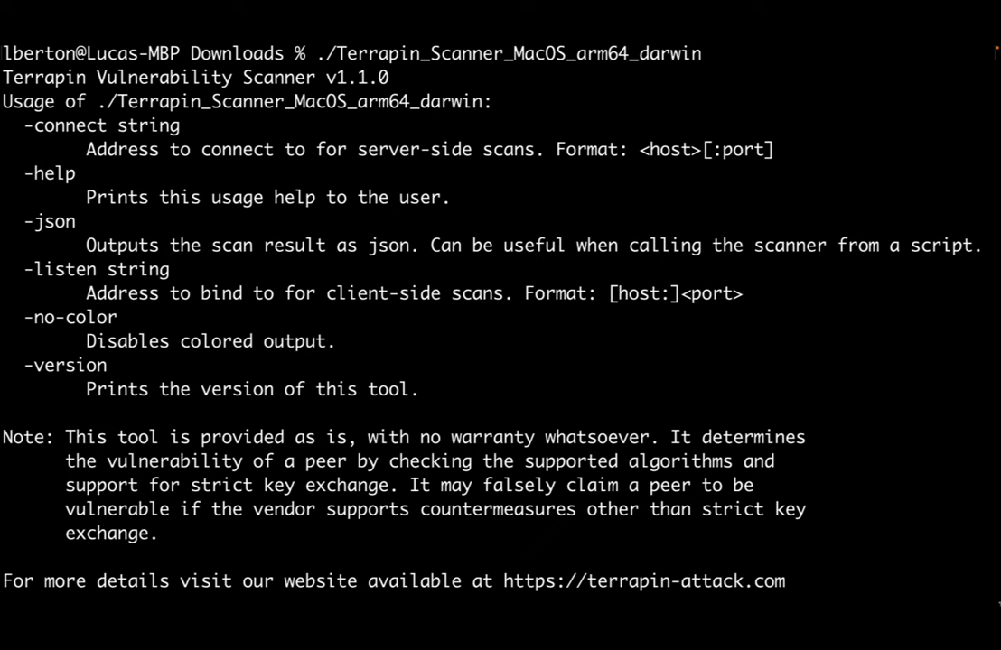
Run the scanner with -connect rhel.example.com to test that host for Terrapin.
type("./T")
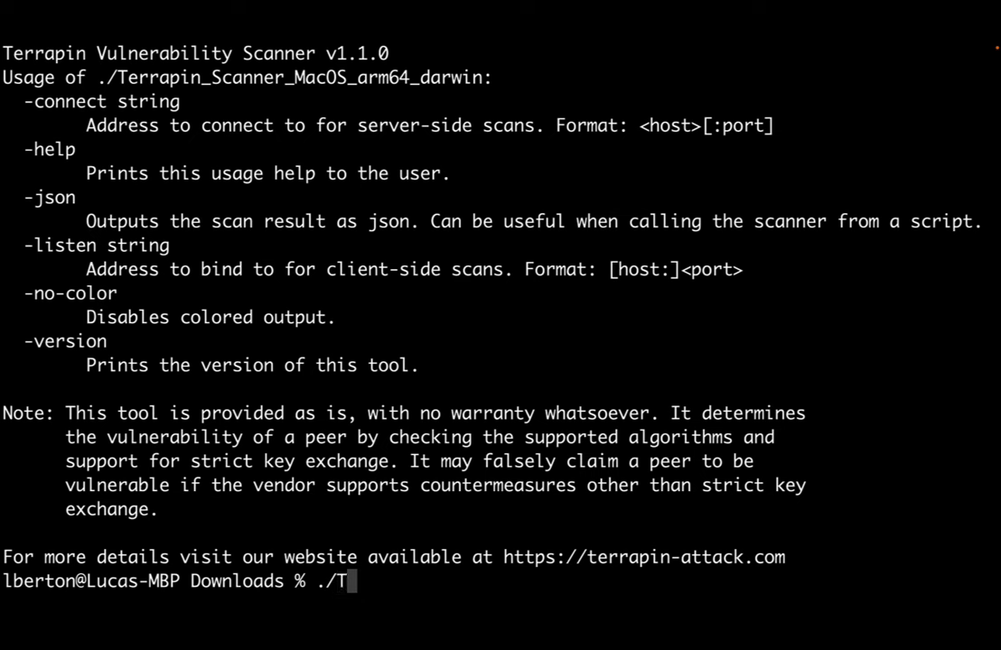
key("Tab")
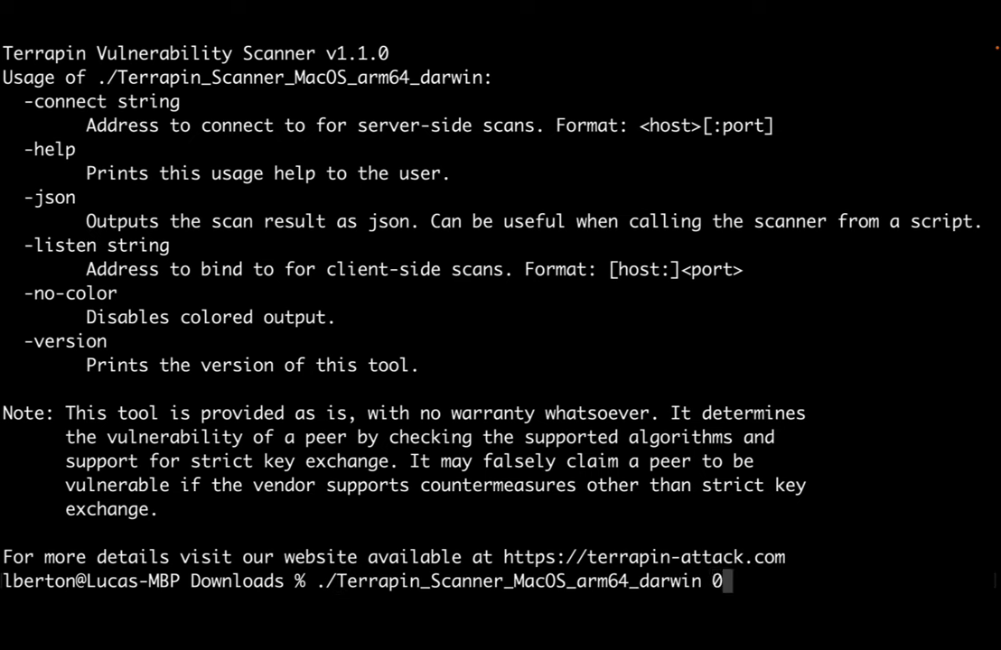
type("-connect rhe")
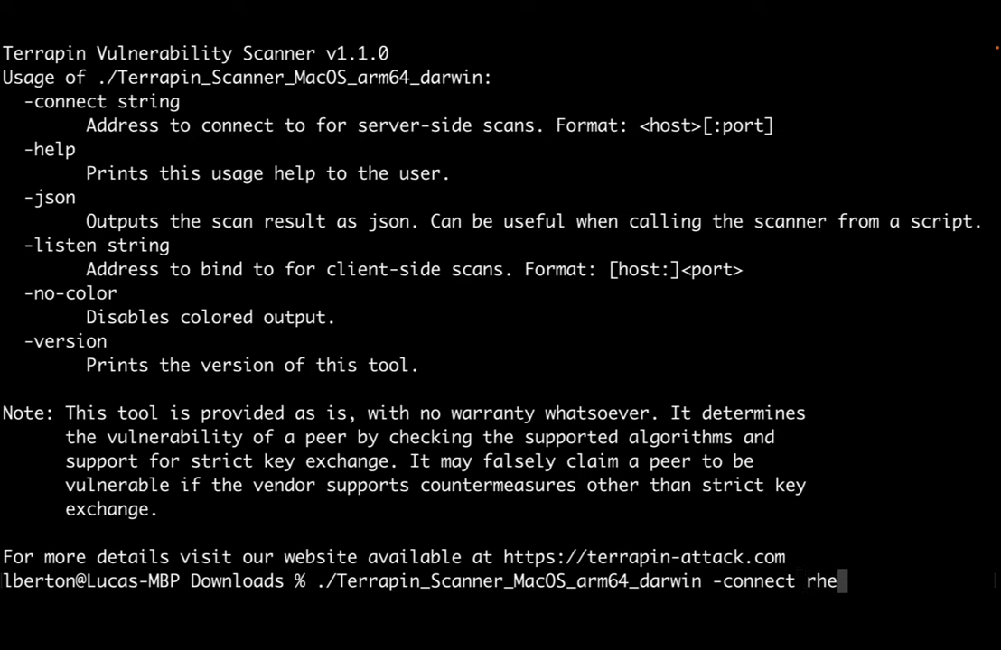
type("l.example.com")
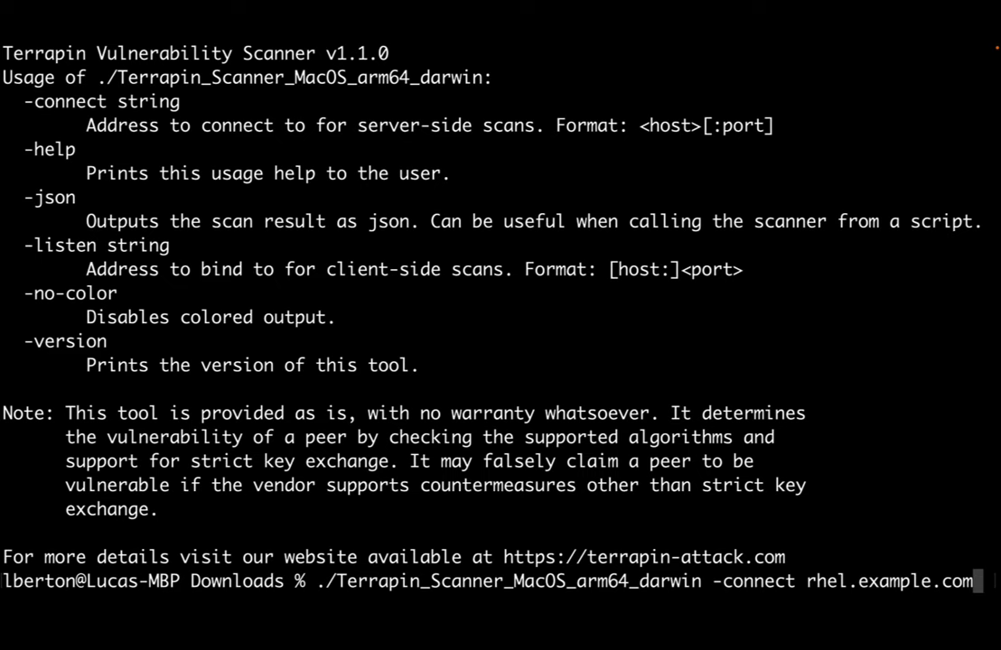
key("Return")
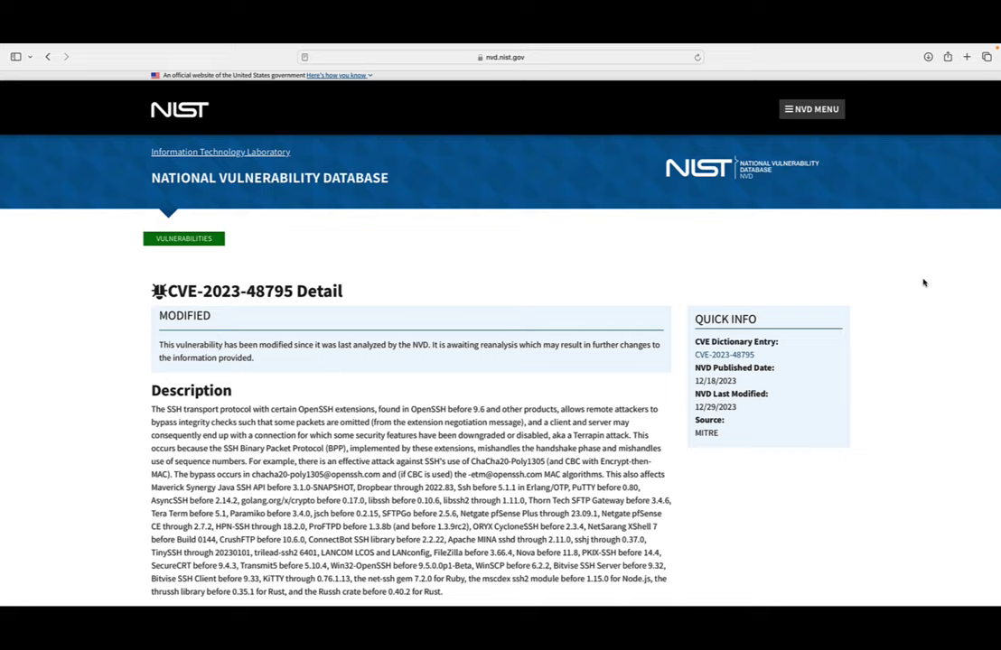
Scroll the CVE-2023-48795 NVD page through its 5.9 MEDIUM severity and references.
scroll(923, 282, "down", 5)
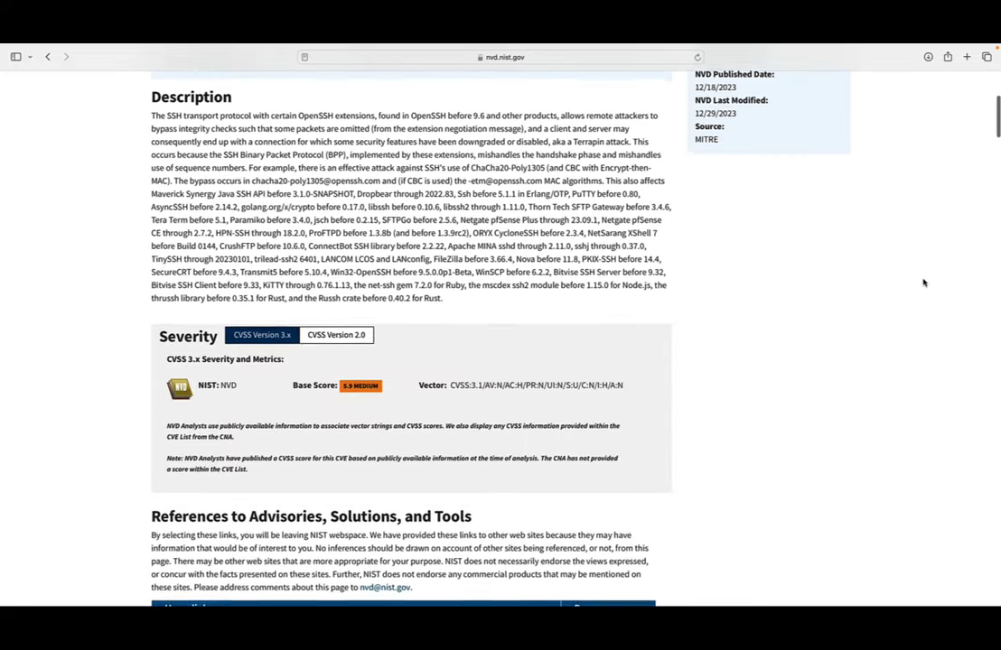
scroll(923, 283, "down", 2)
scroll(923, 283, "down", 2)
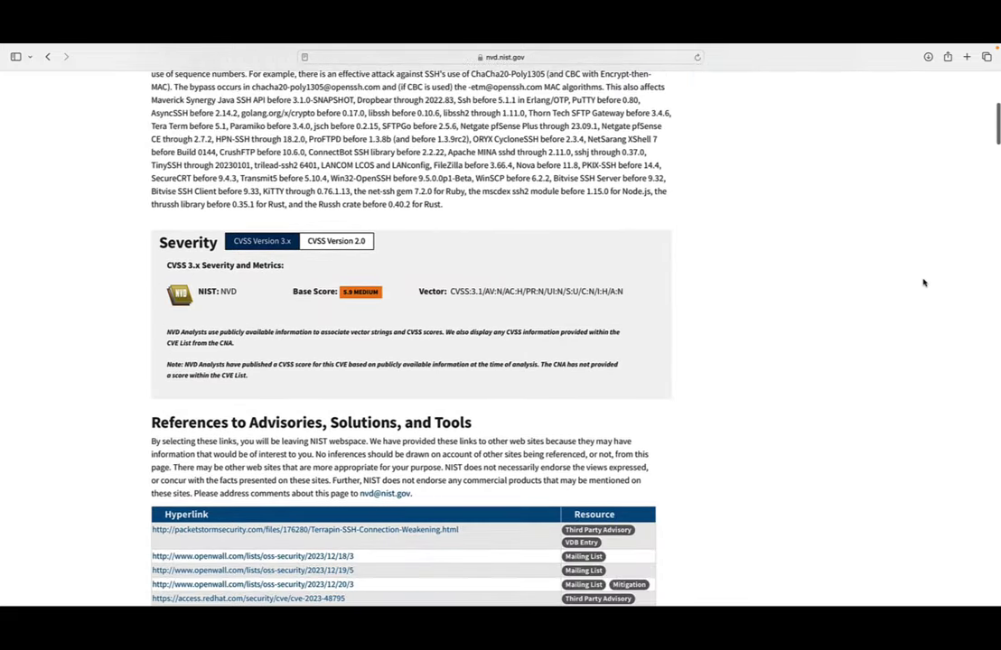
scroll(923, 283, "down", 2)
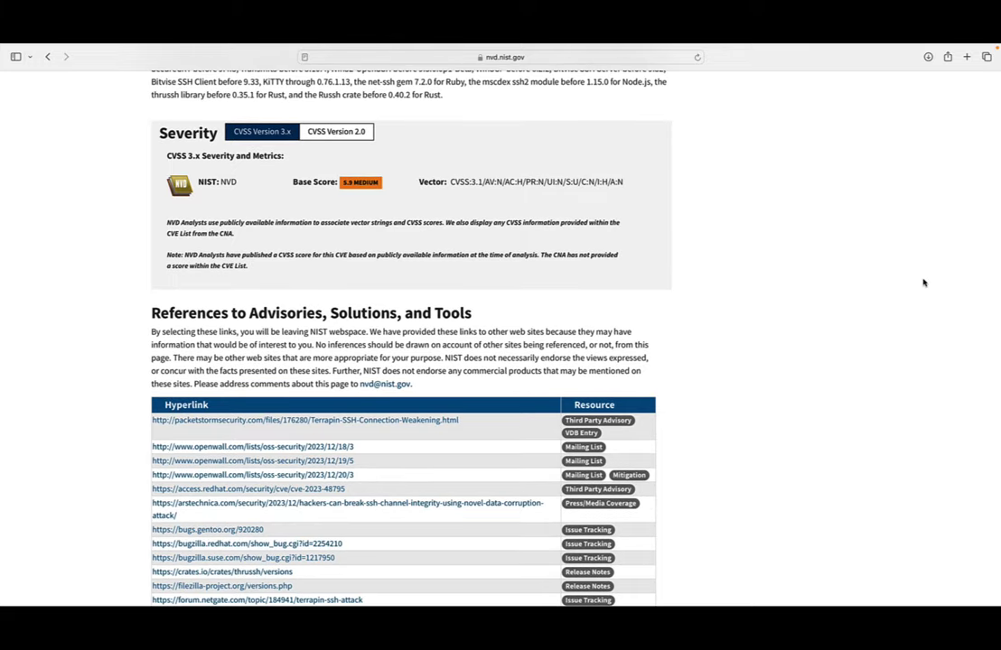
scroll(923, 283, "up", 8)
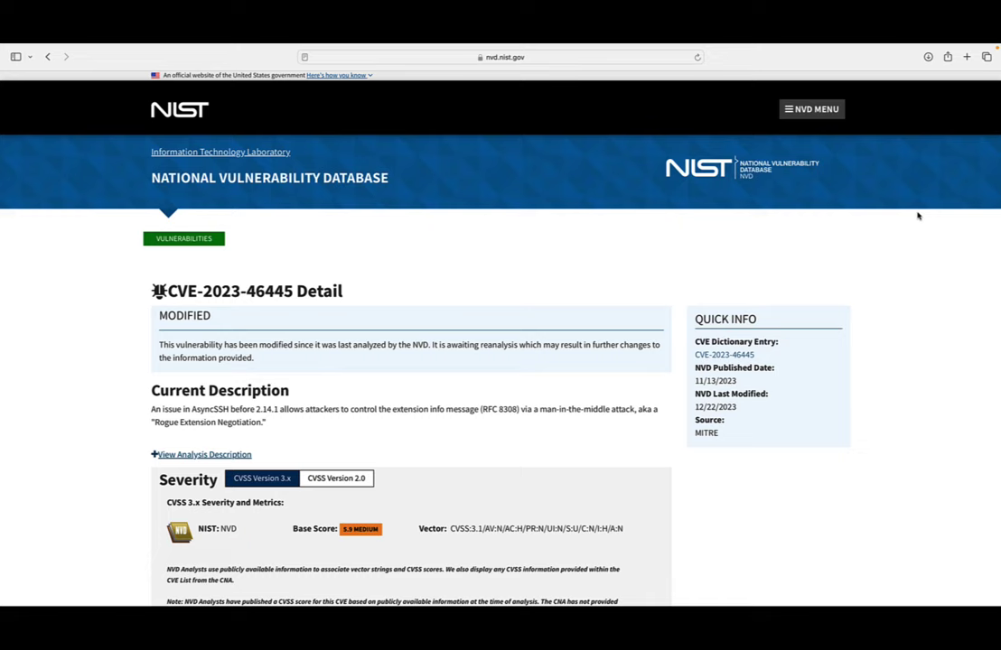
Scroll the CVE-2023-46445 NVD page down to its change history and footer.
scroll(918, 216, "down", 1)
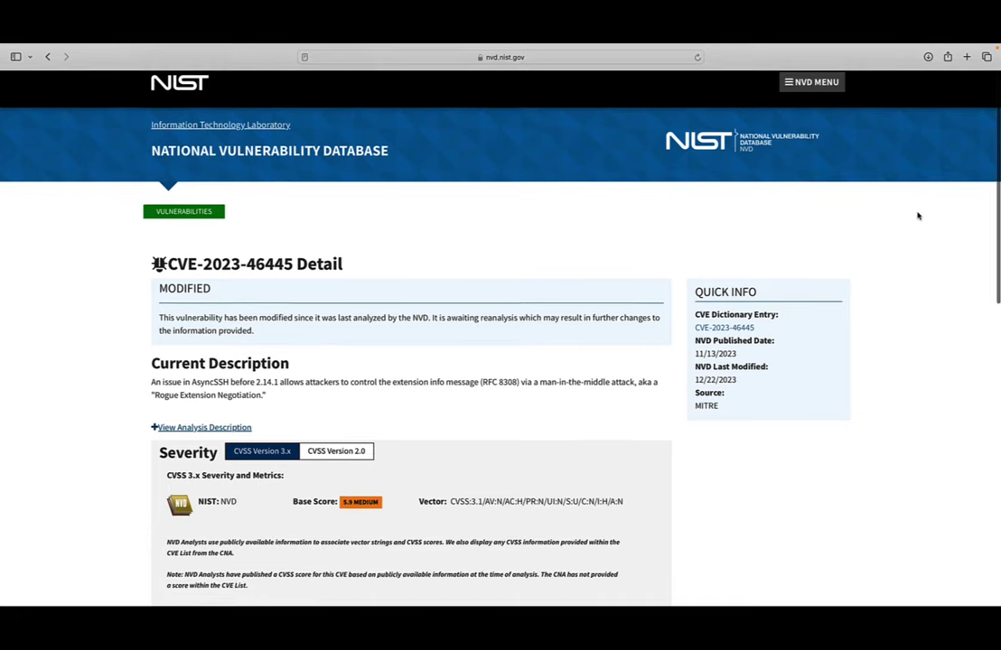
scroll(918, 216, "down", 2)
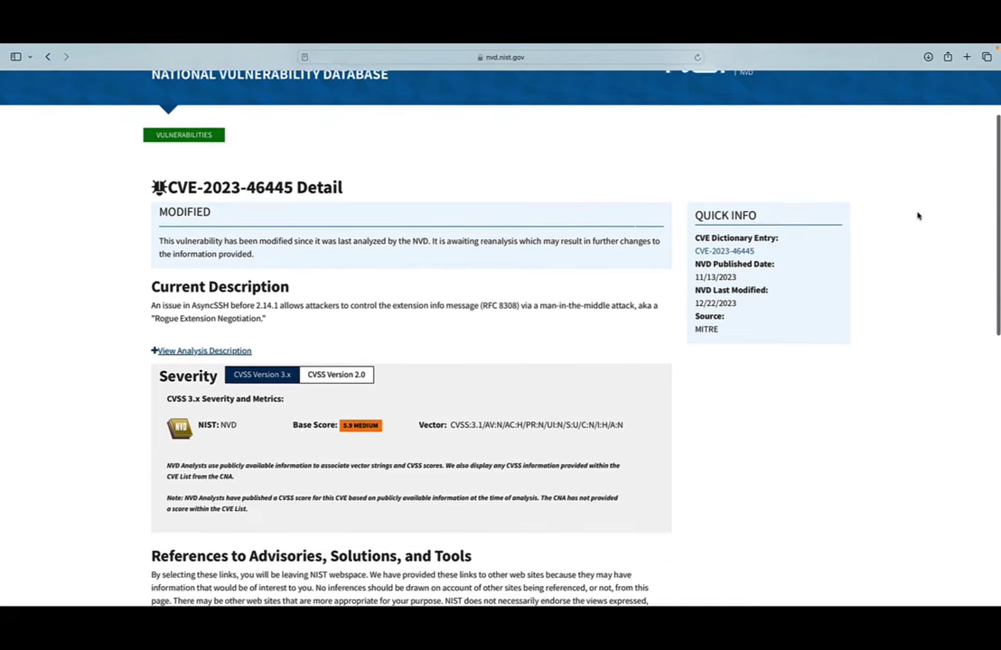
scroll(917, 216, "down", 4)
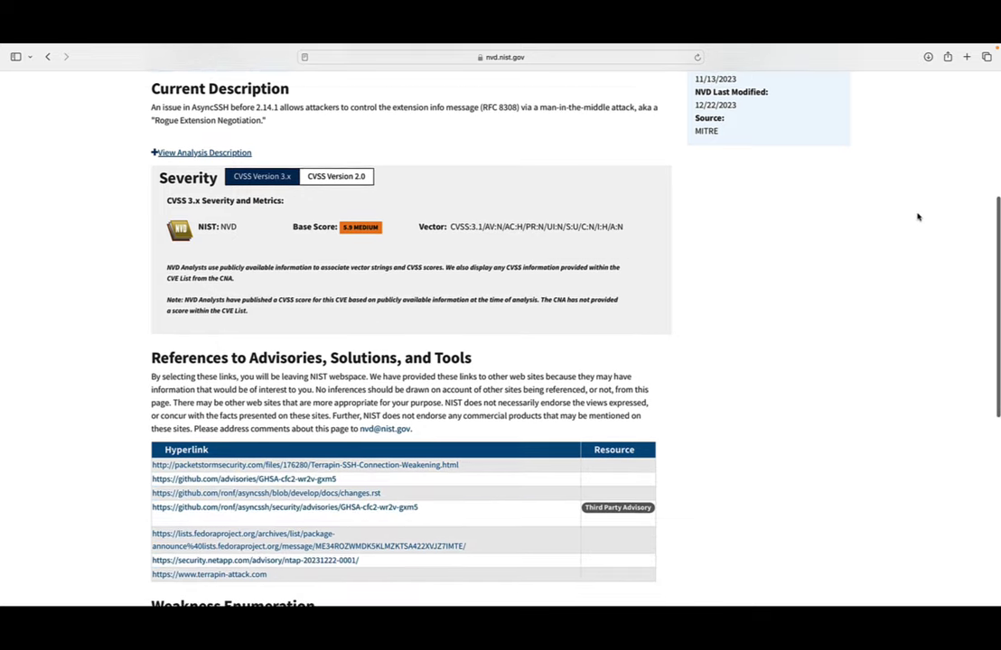
scroll(918, 216, "down", 4)
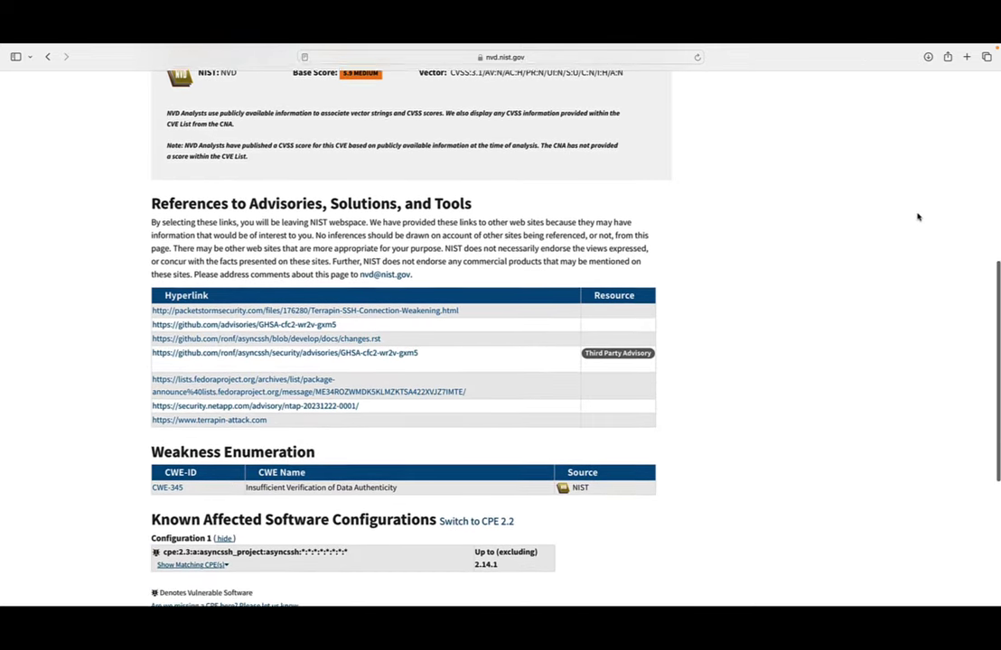
scroll(917, 216, "down", 2)
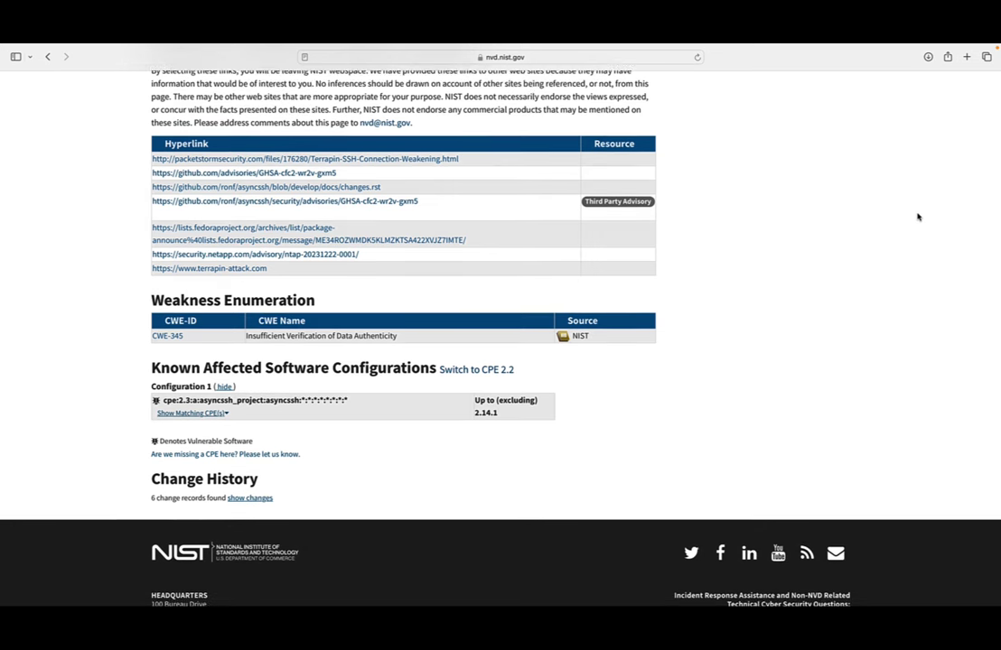
scroll(918, 217, "up", 15)
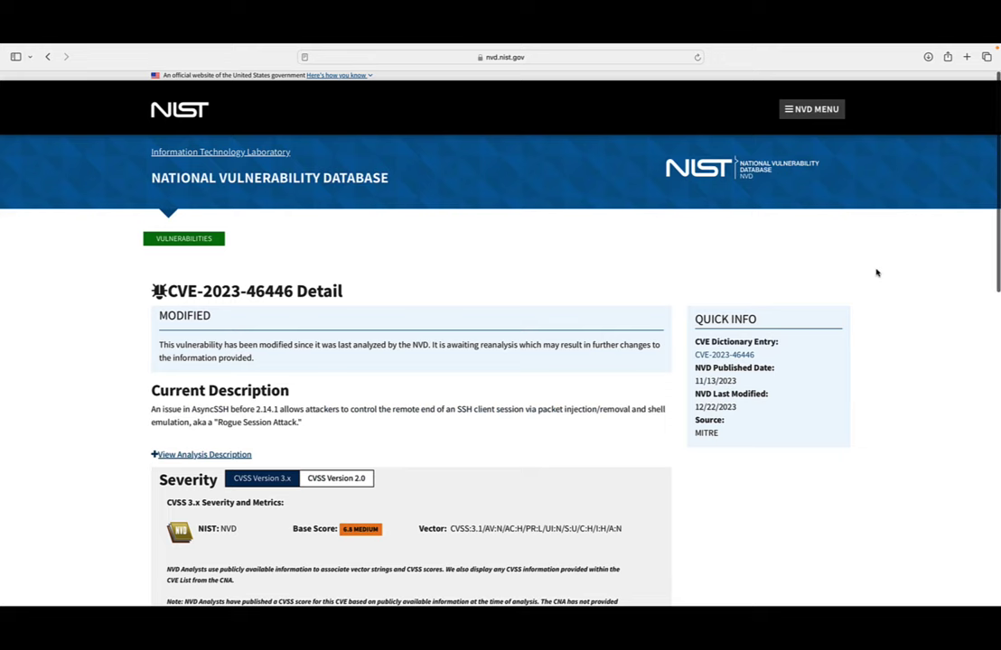
Scroll the CVE-2023-46446 page past severity and references to CWE-639 and change history.
scroll(875, 272, "down", 2)
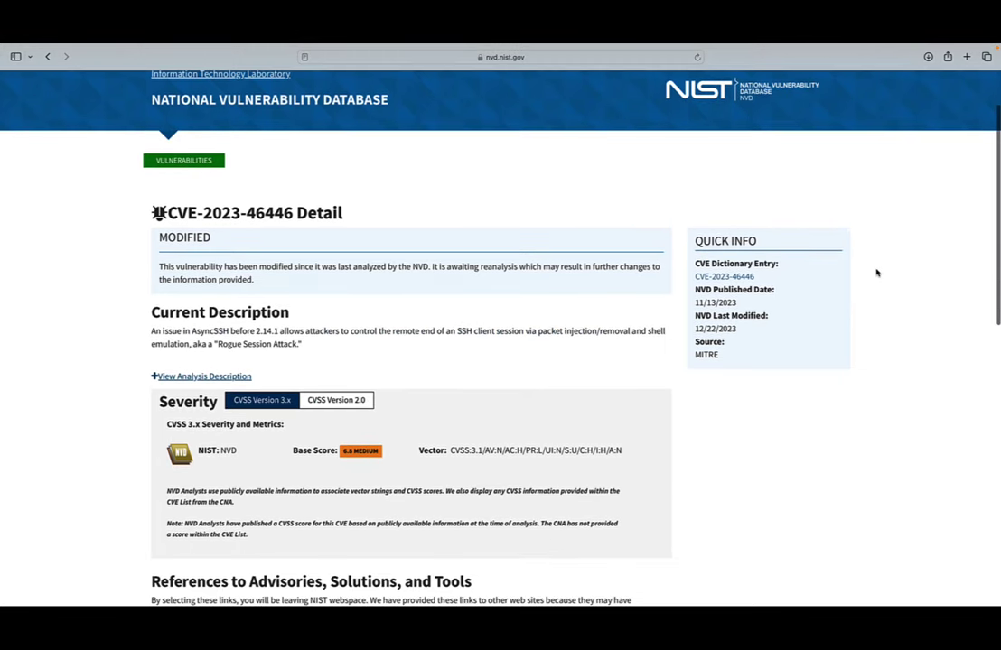
scroll(875, 272, "down", 2)
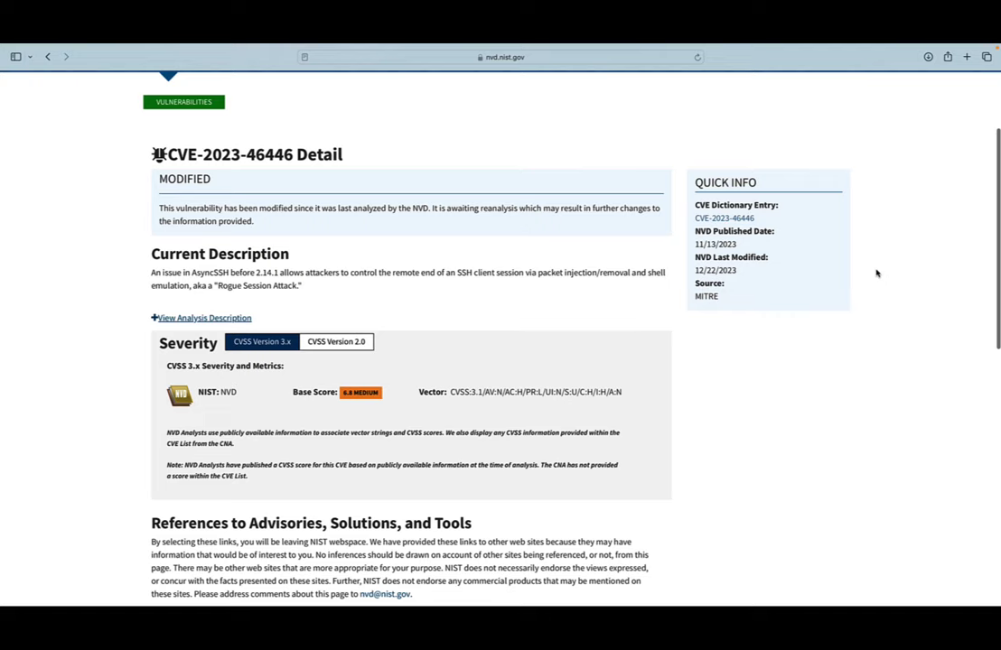
scroll(876, 272, "down", 2)
scroll(875, 273, "down", 3)
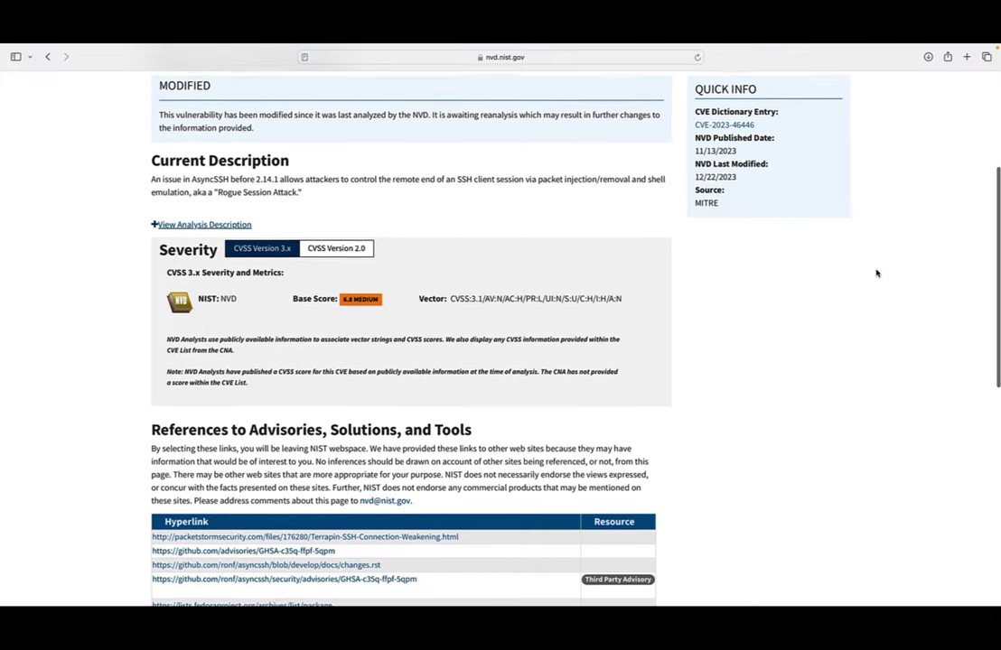
scroll(875, 273, "down", 6)
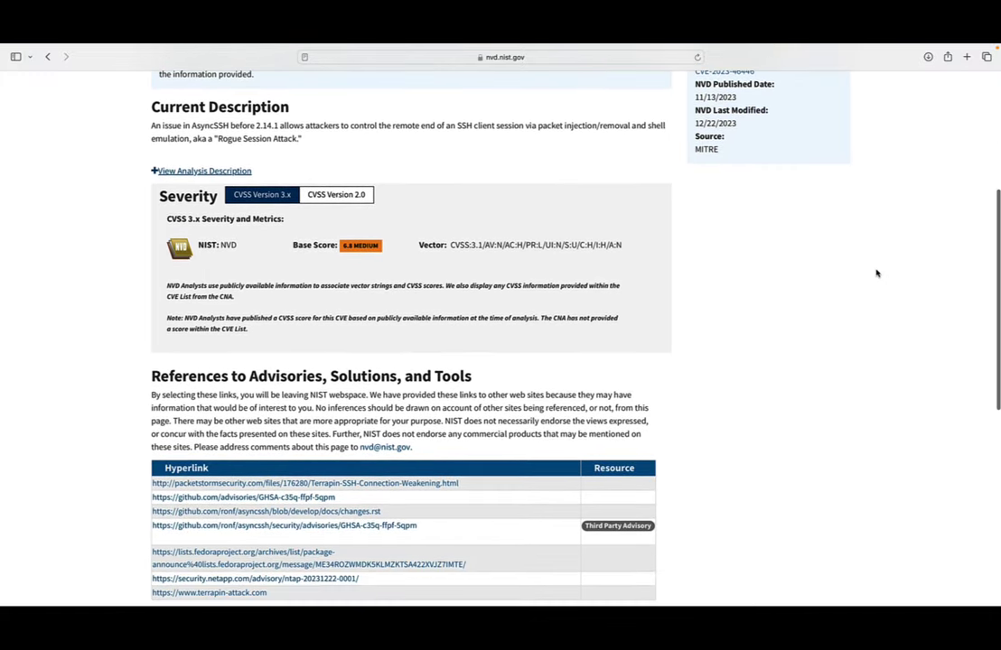
scroll(875, 273, "down", 4)
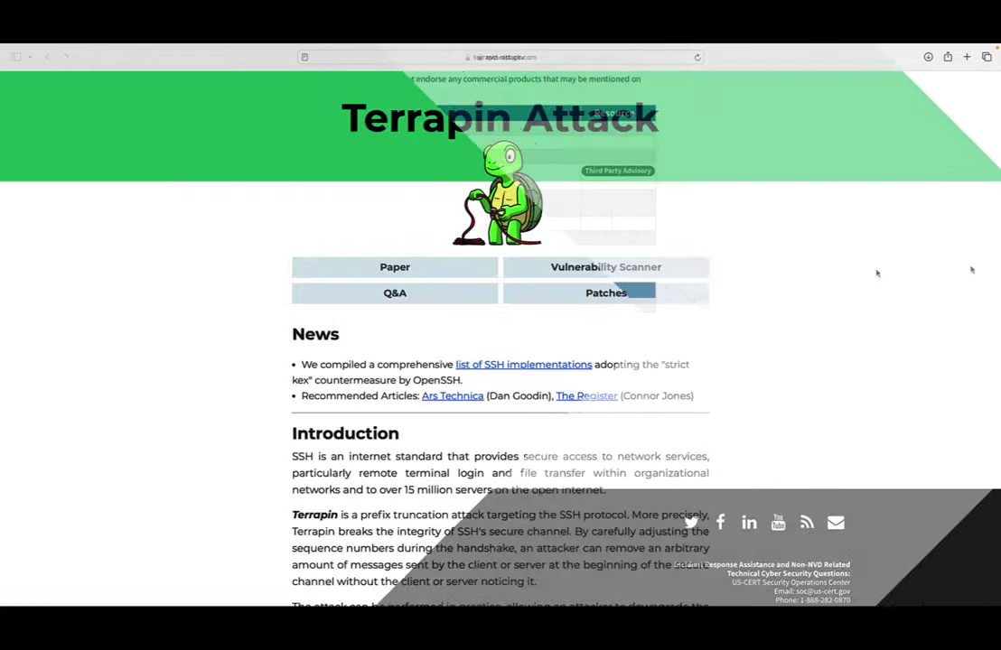
Scroll terrapin-attack.com past the Introduction and Attack Overview diagram to the Vulnerability Scanner section.
scroll(971, 269, "down", 3)
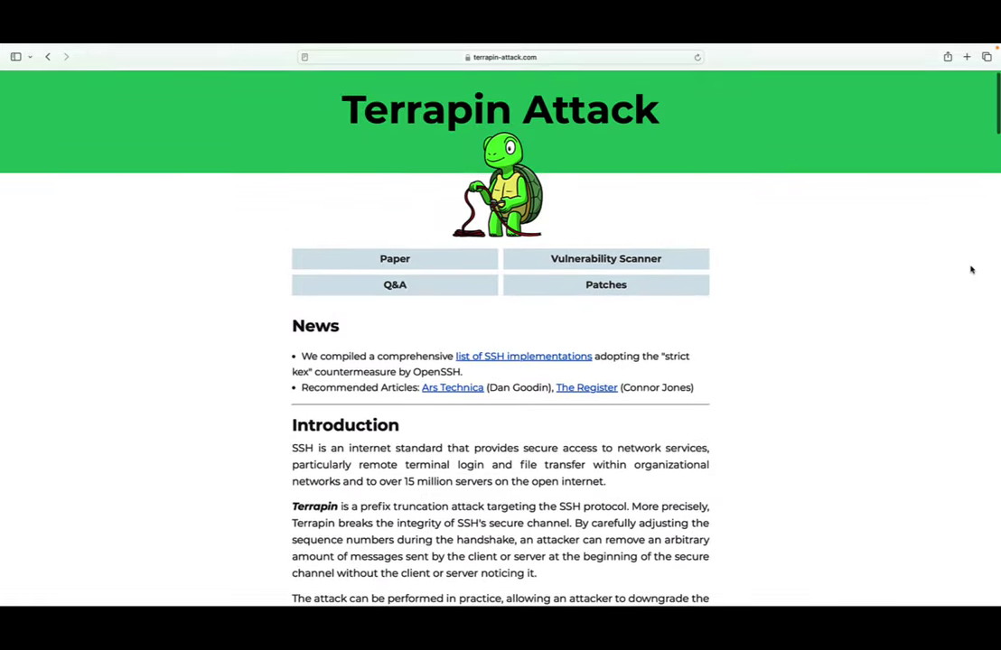
scroll(971, 269, "down", 4)
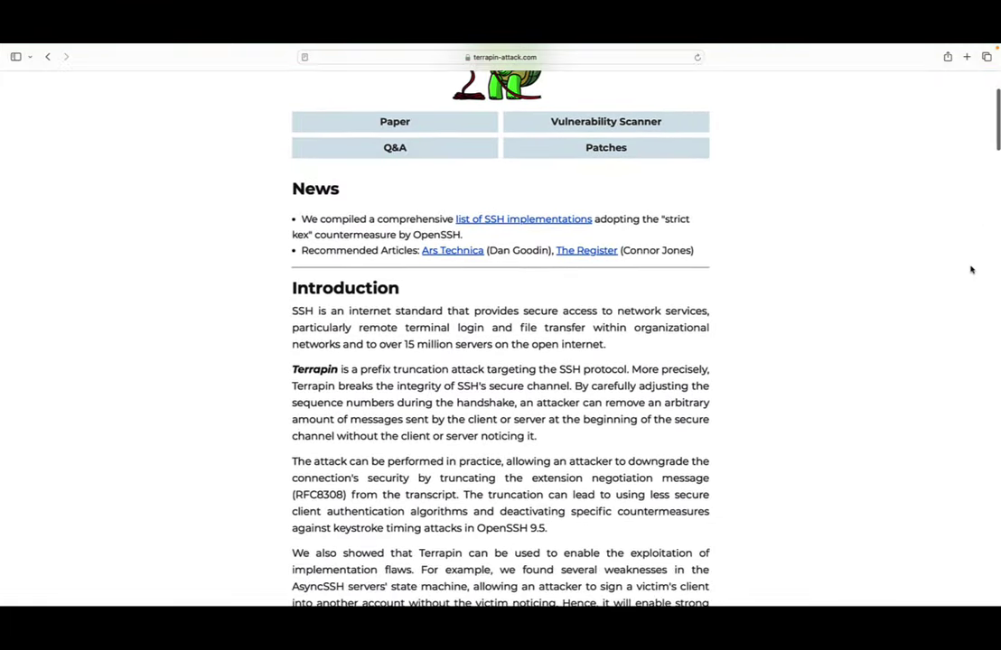
scroll(971, 269, "down", 4)
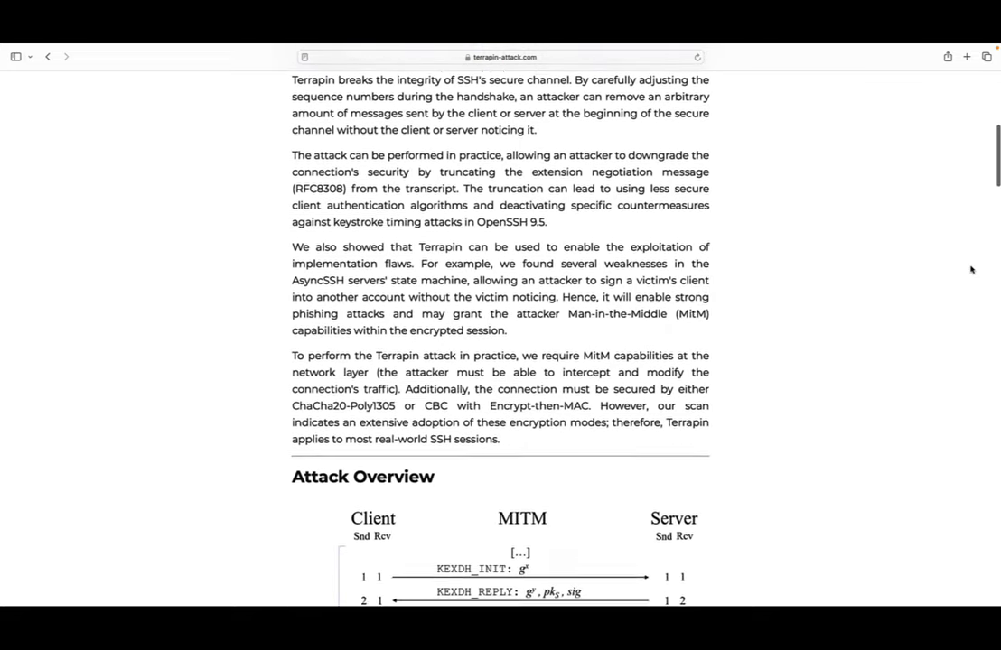
scroll(971, 269, "down", 1)
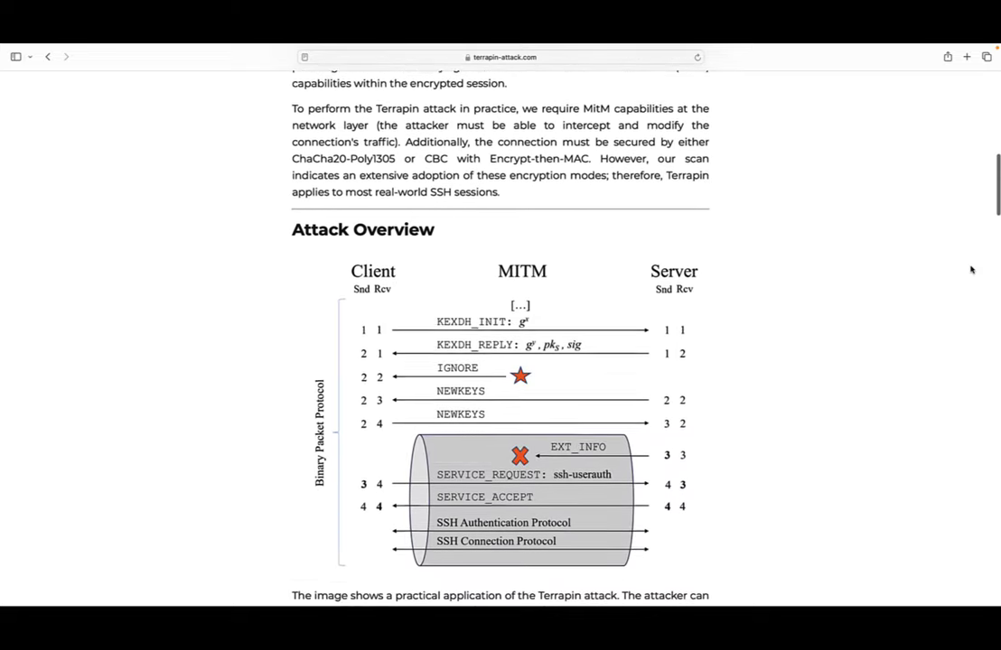
scroll(971, 269, "down", 1)
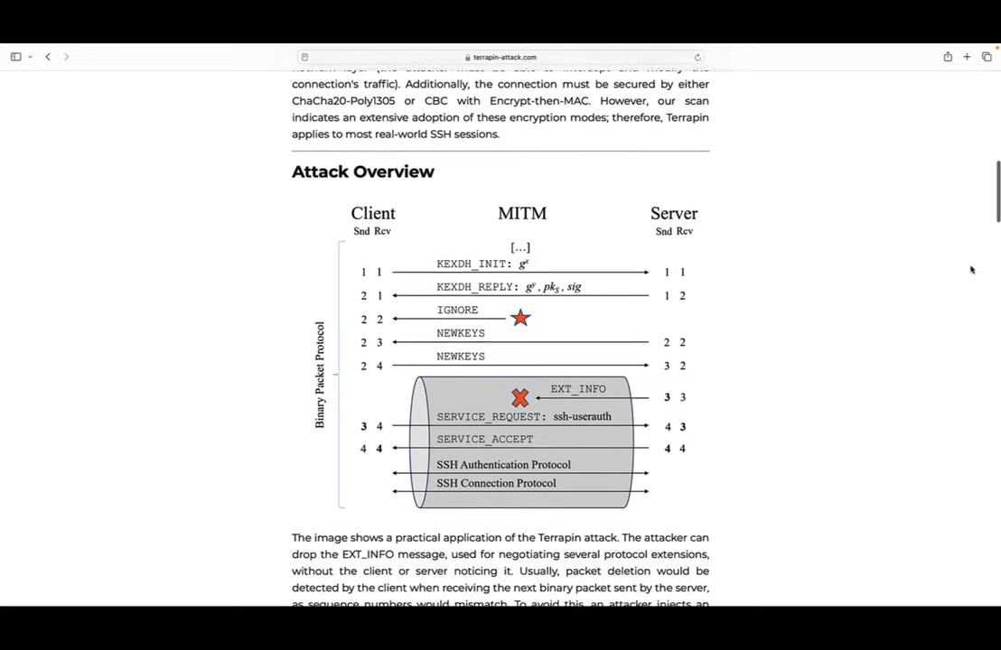
scroll(971, 269, "down", 1)
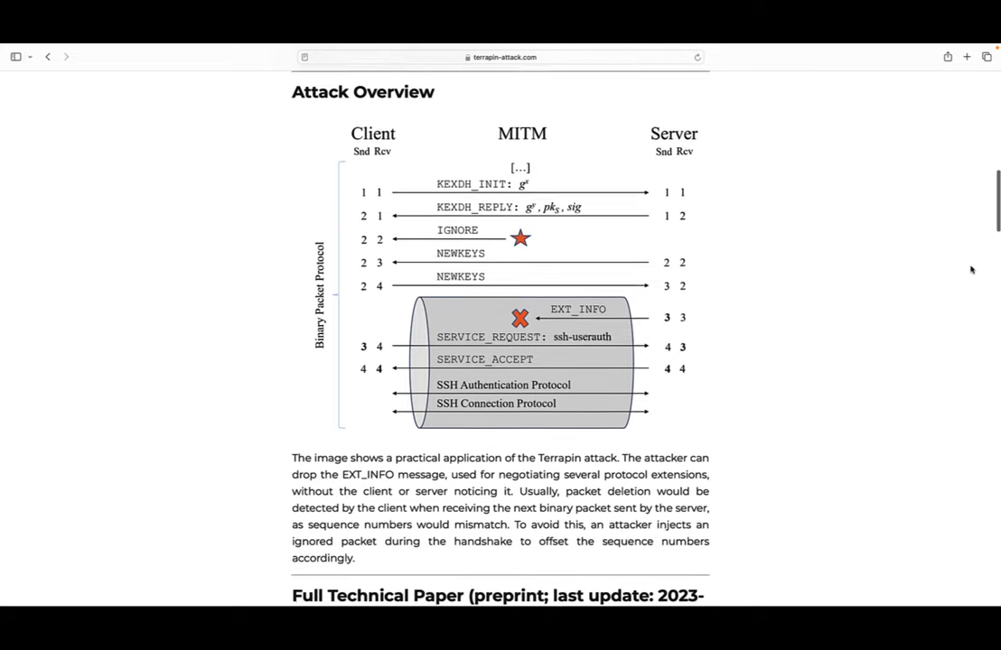
scroll(971, 269, "down", 1)
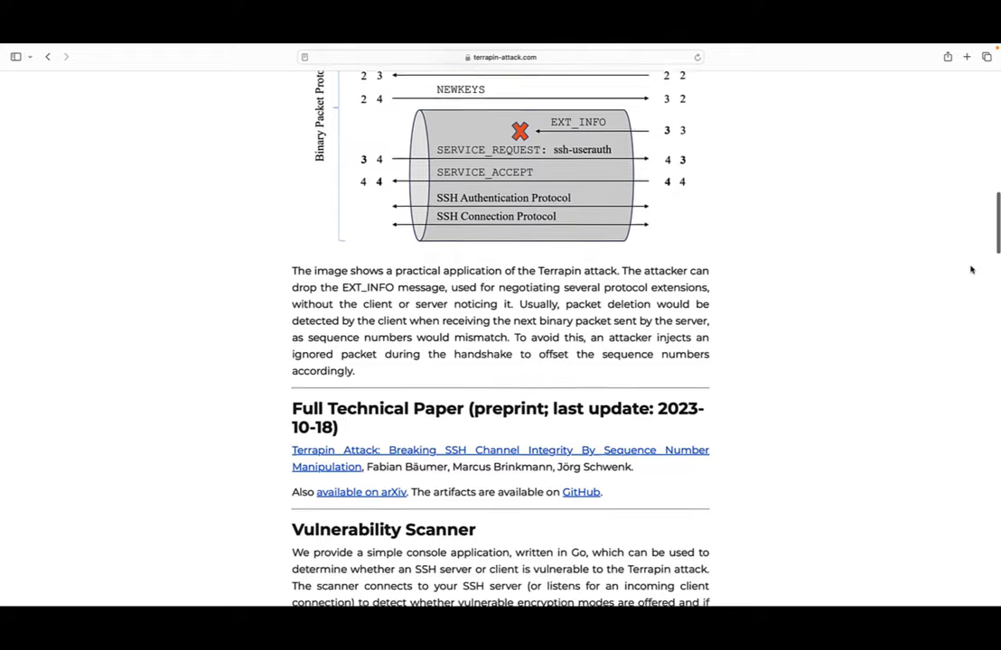
scroll(971, 269, "down", 2)
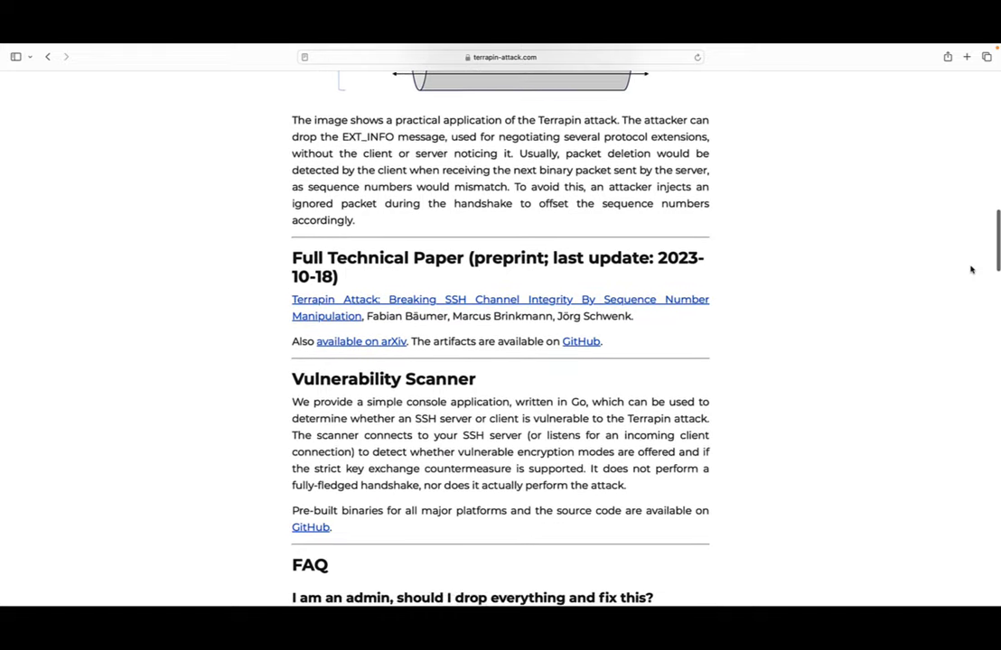
Scroll past the FAQ's contact section to the disclosure timeline ending at 2023-12-18 Public Disclosure.
scroll(971, 269, "down", 1)
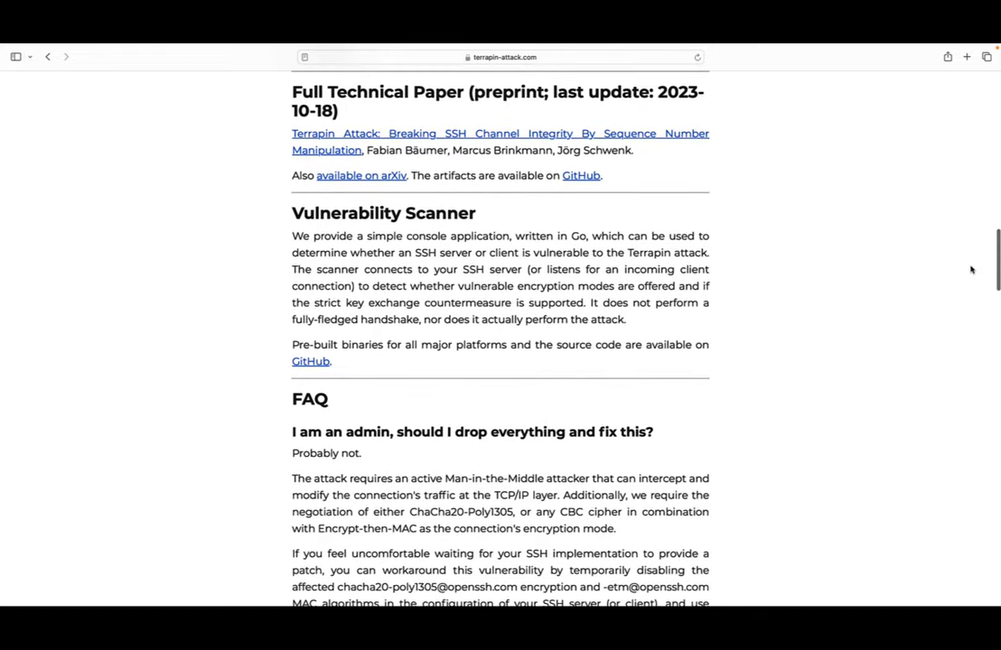
scroll(971, 269, "down", 1)
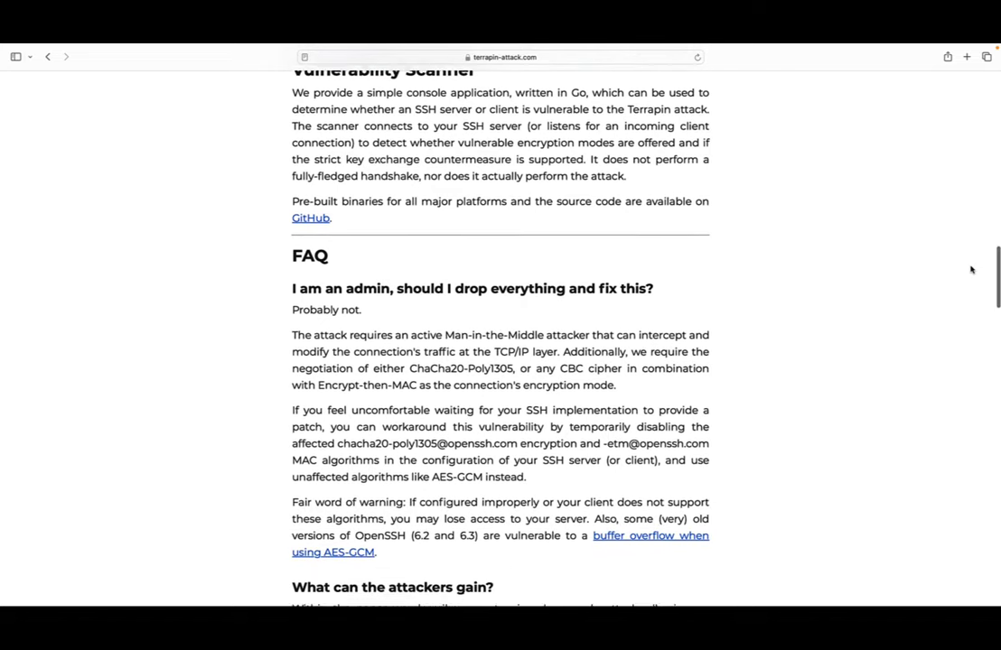
scroll(971, 270, "down", 2)
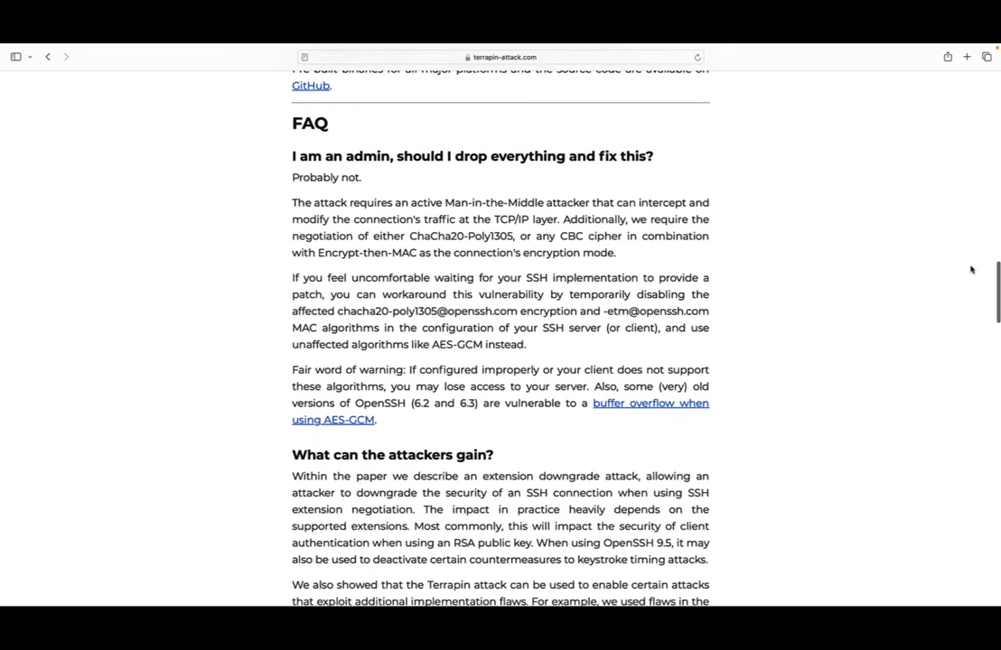
scroll(971, 269, "down", 1)
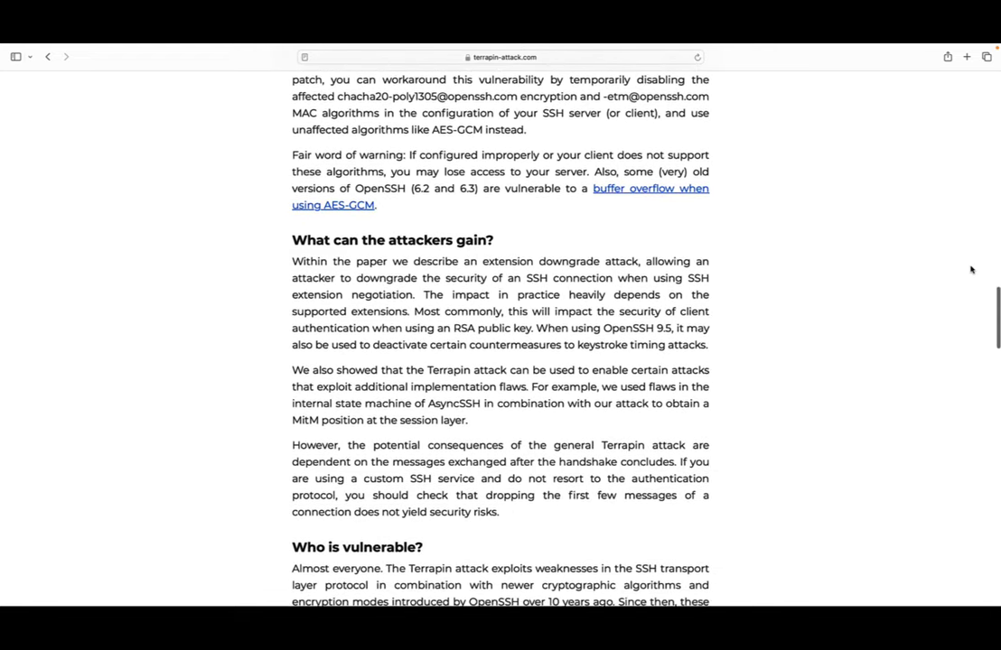
scroll(971, 269, "down", 3)
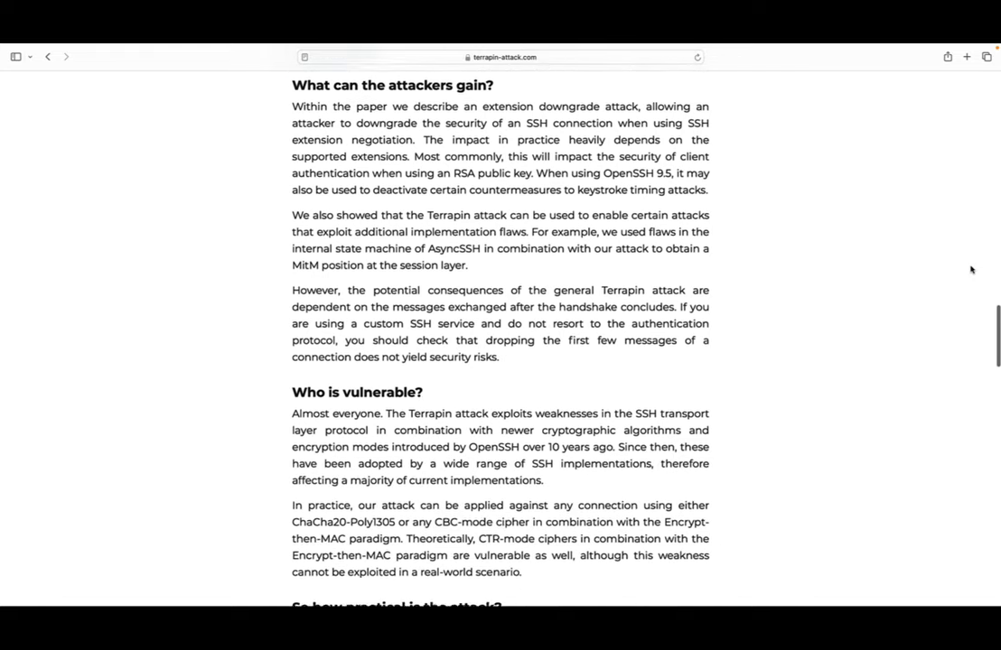
scroll(971, 269, "down", 4)
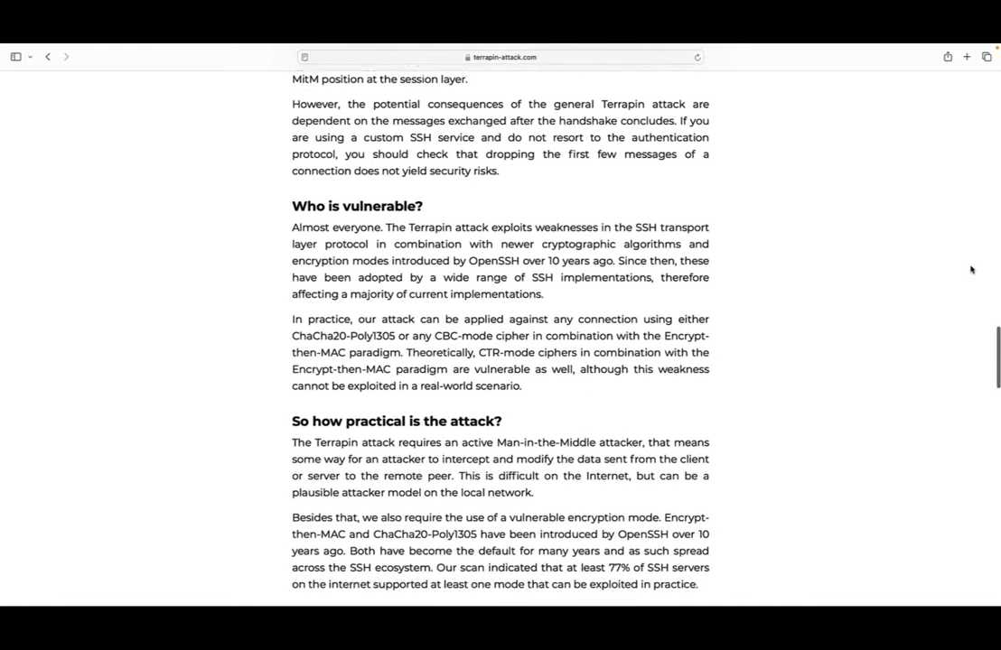
scroll(971, 270, "down", 5)
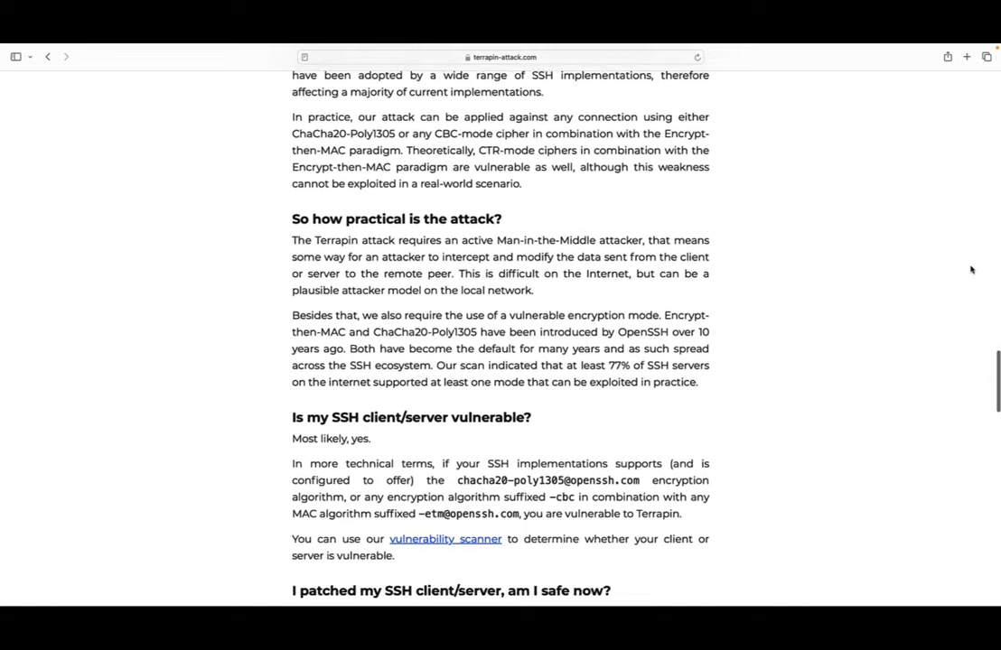
scroll(971, 269, "down", 4)
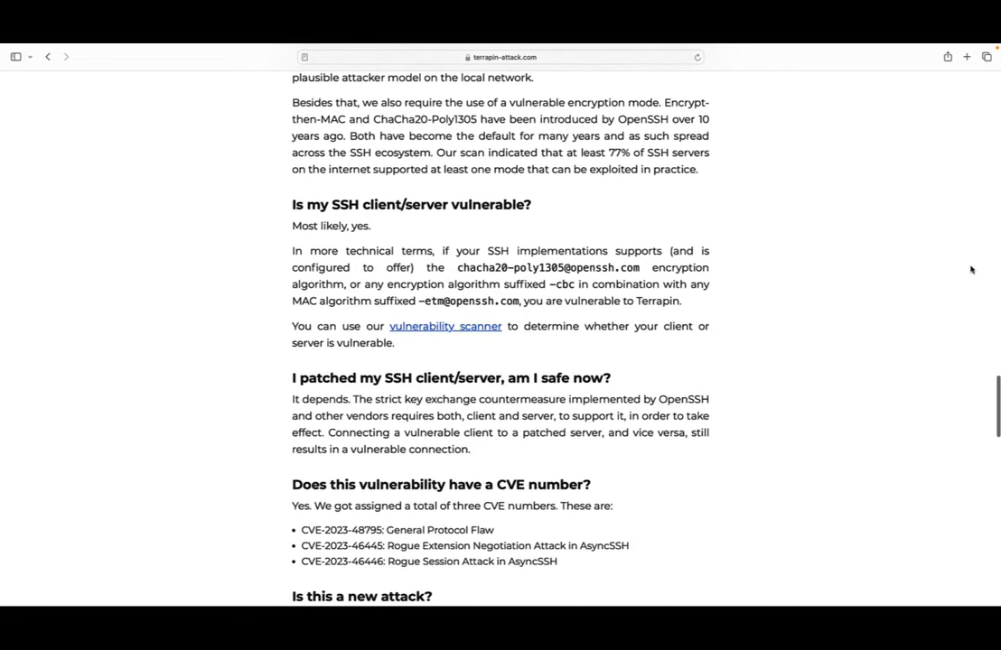
scroll(971, 269, "down", 2)
scroll(971, 269, "down", 3)
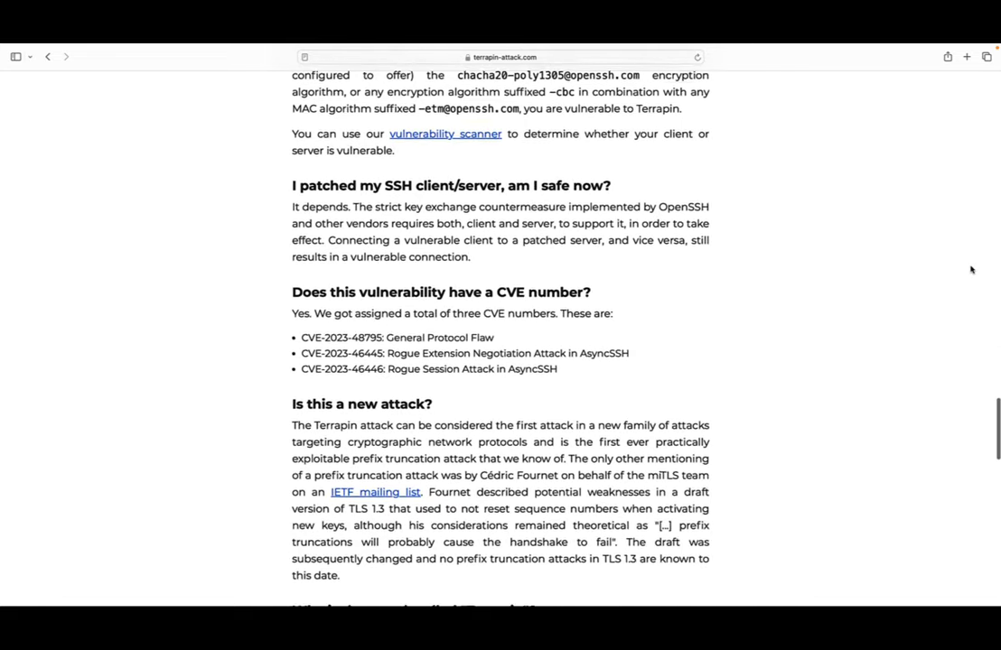
scroll(971, 269, "down", 2)
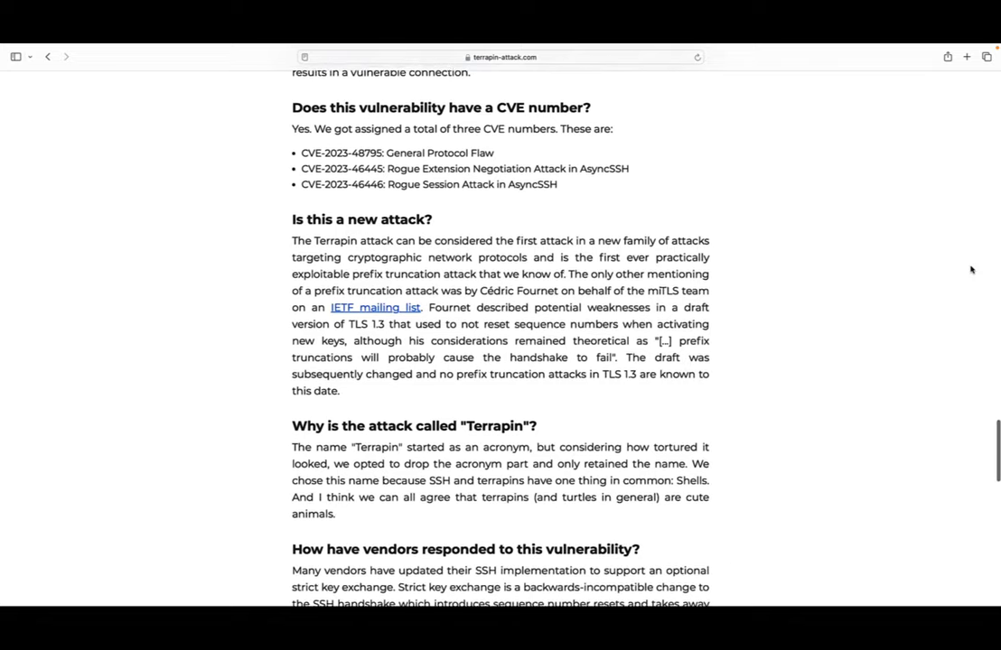
scroll(971, 270, "down", 4)
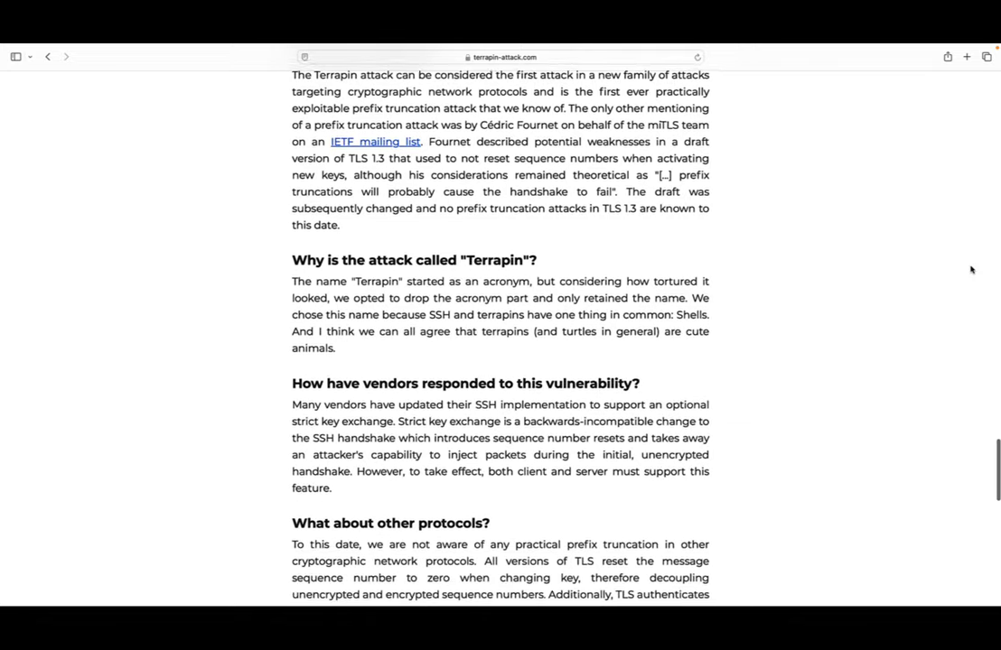
scroll(970, 269, "down", 2)
scroll(971, 269, "down", 5)
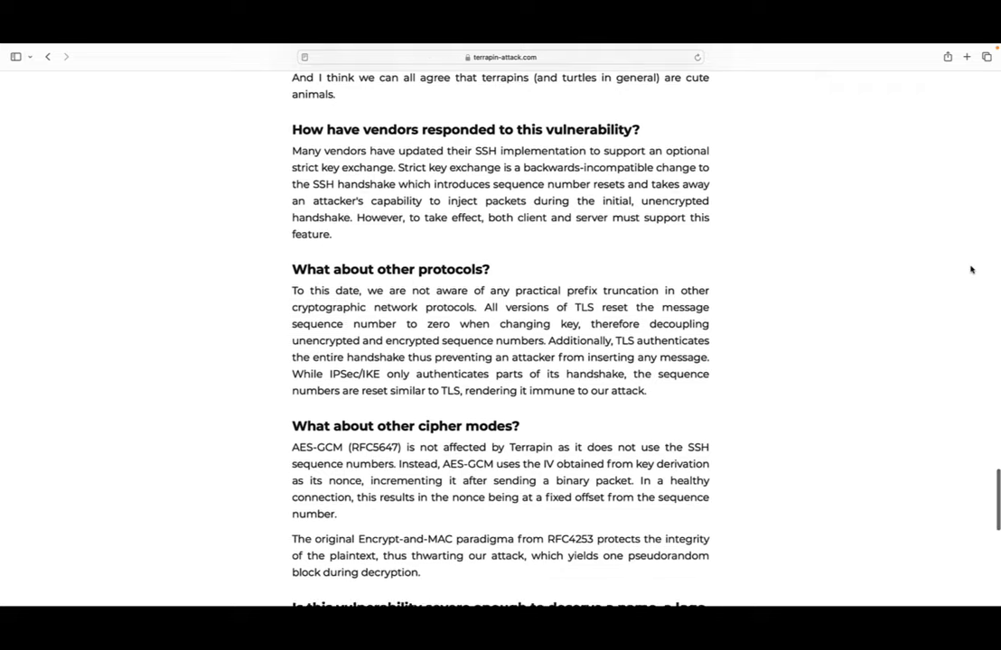
scroll(971, 270, "down", 4)
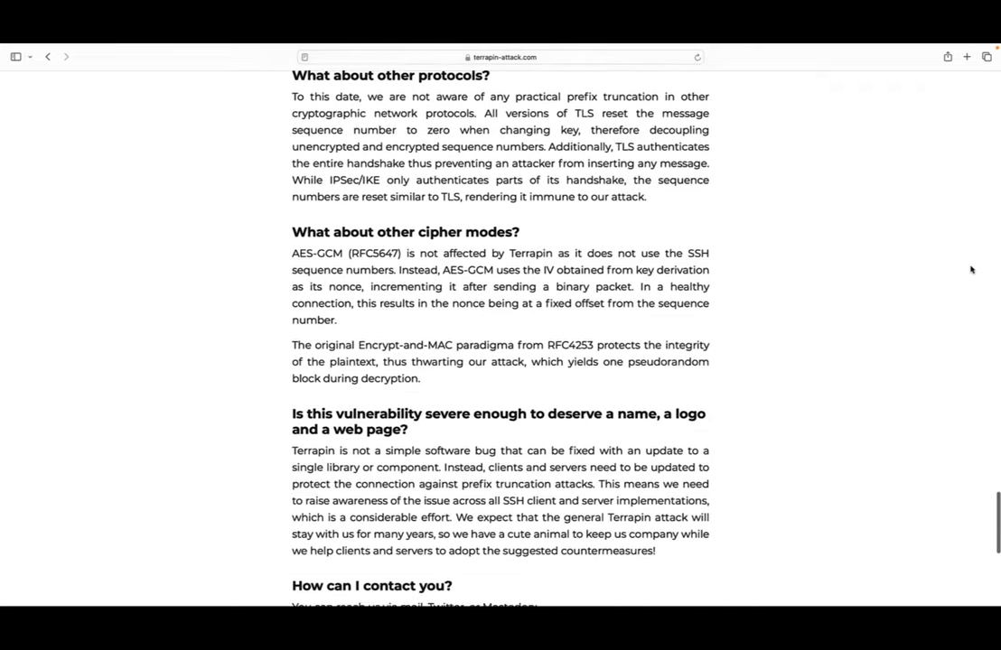
scroll(971, 269, "down", 4)
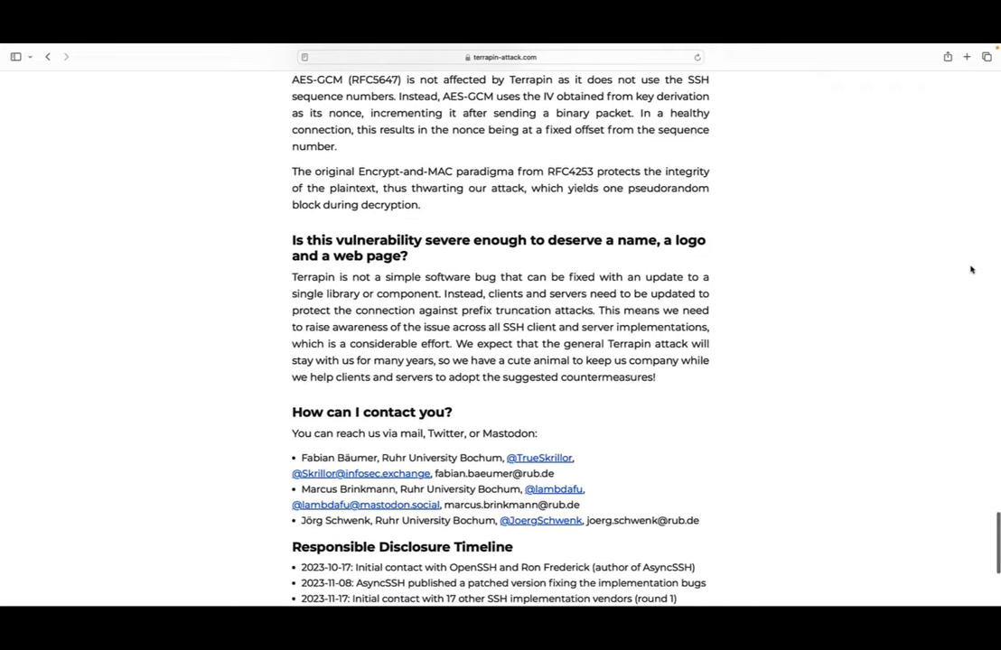
scroll(971, 269, "down", 3)
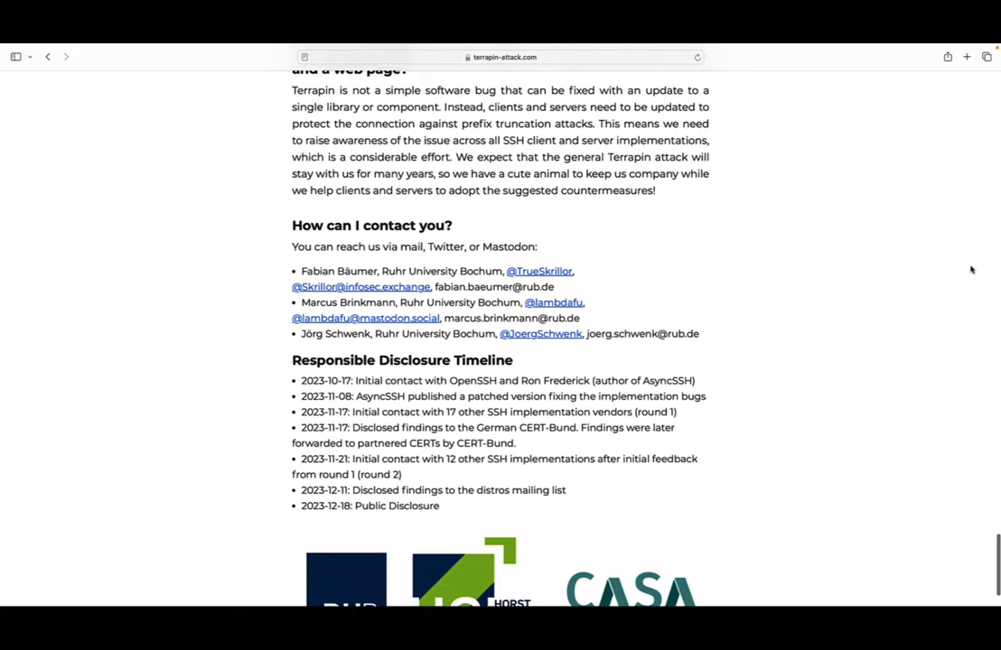